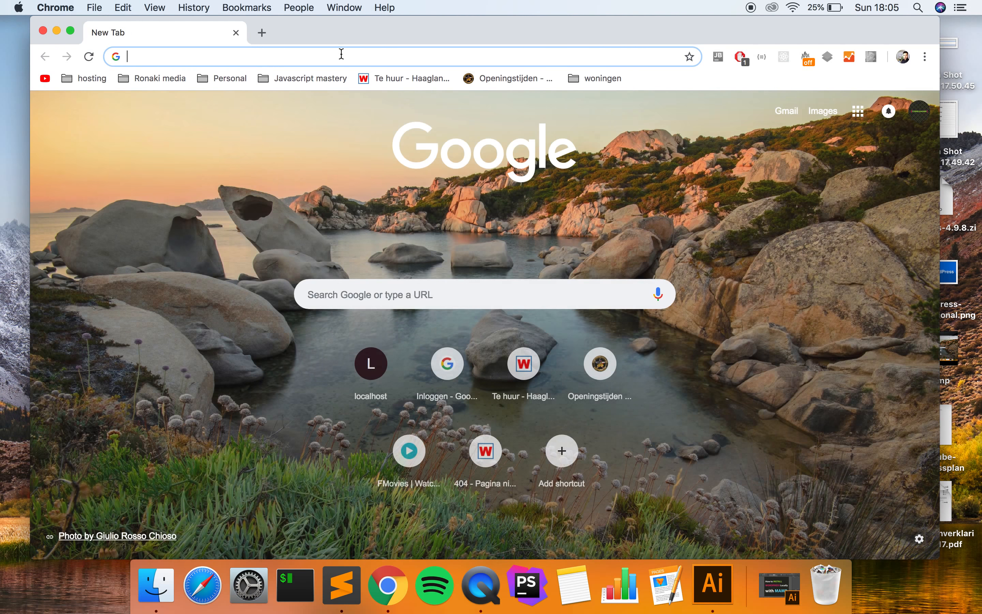
- Search Google for 'mamp', visit the MAMP & MAMP PRO website, then close Chrome
text(mamp)
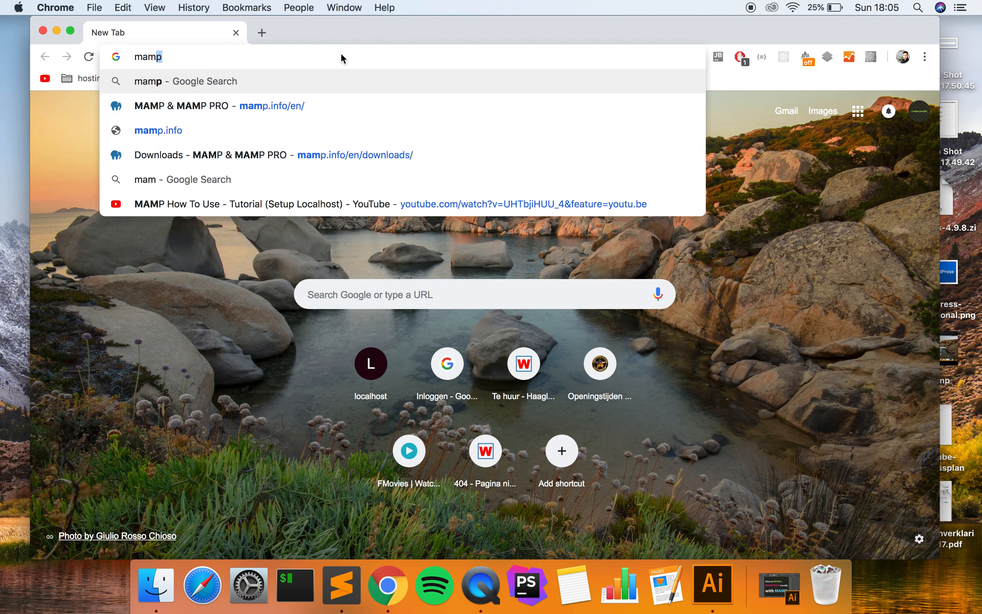
key(Return)
click(186, 231)
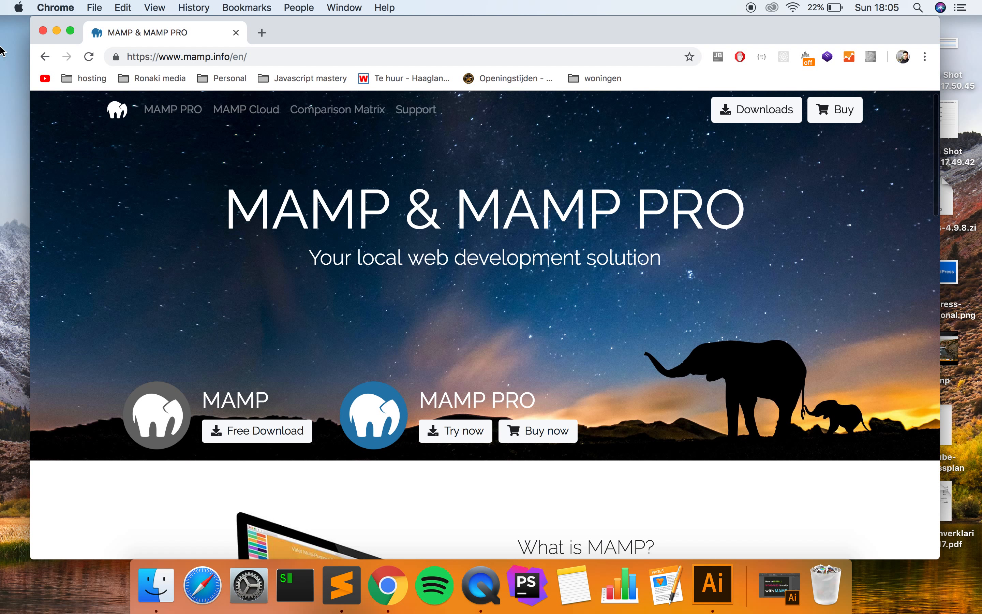
click(44, 32)
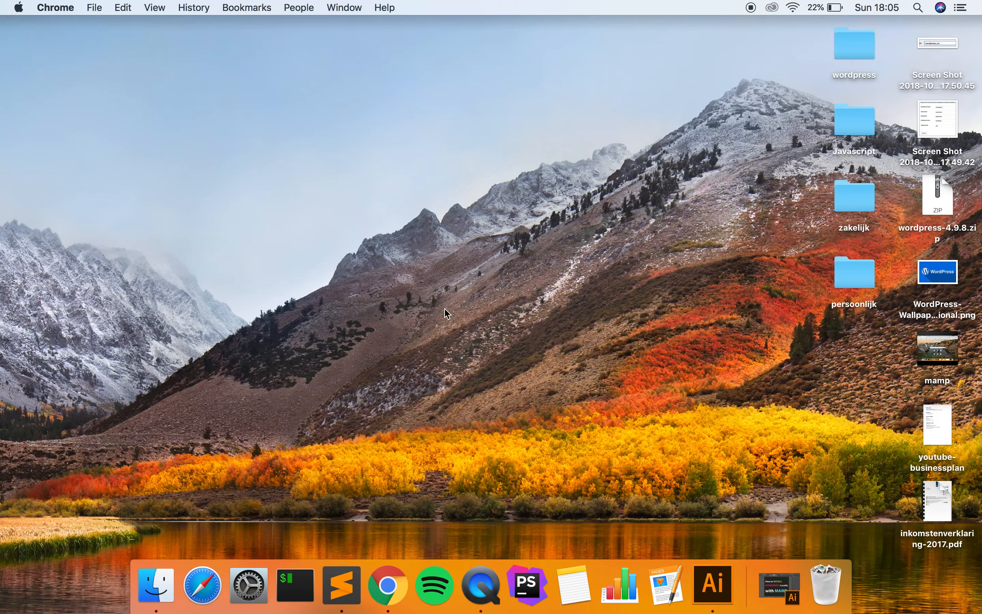
- Launch MAMP PRO from Spotlight and dismiss the Available Updates notice
click(919, 8)
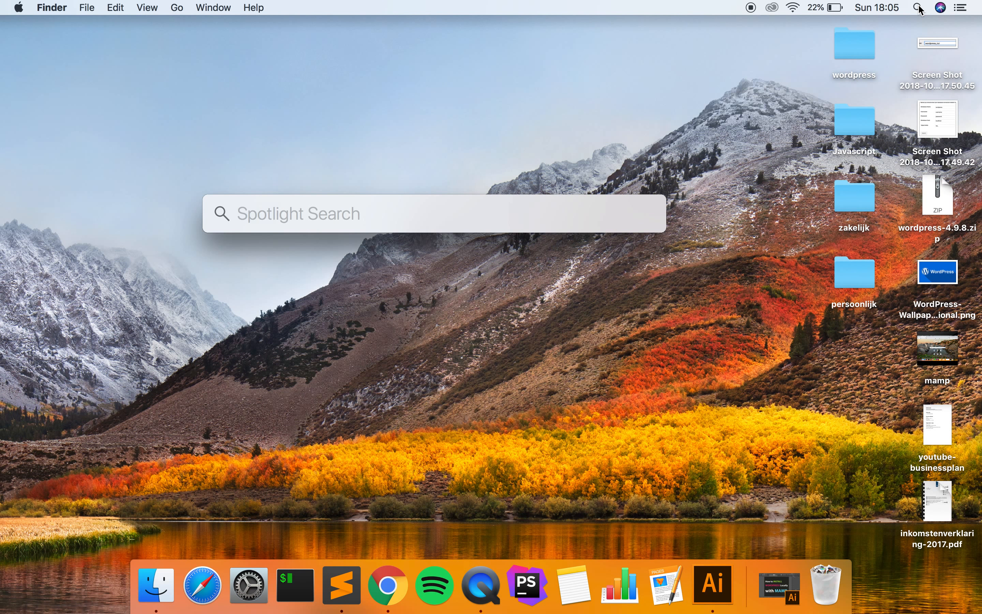
text(mamp)
key(Return)
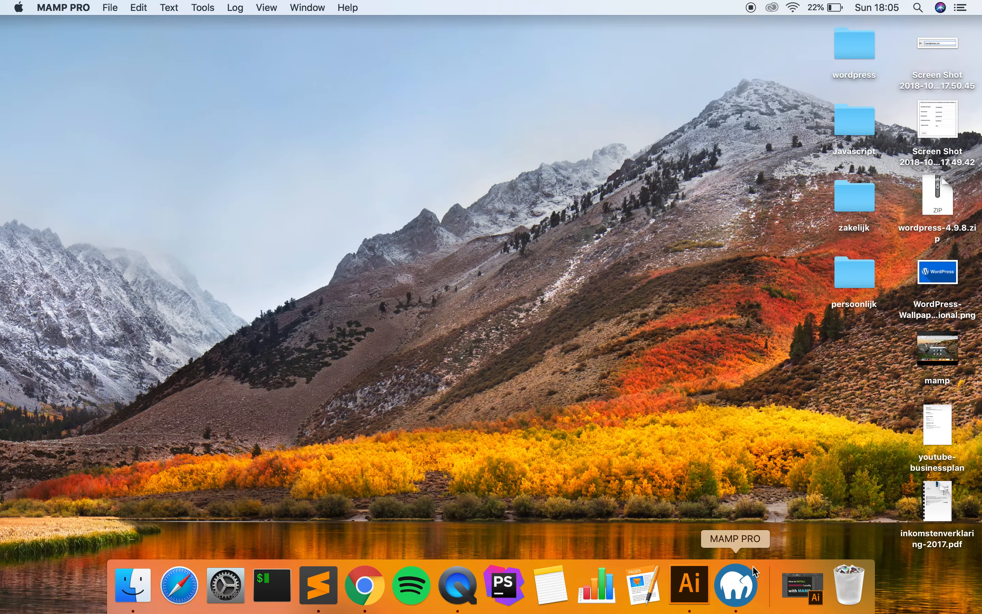
click(736, 594)
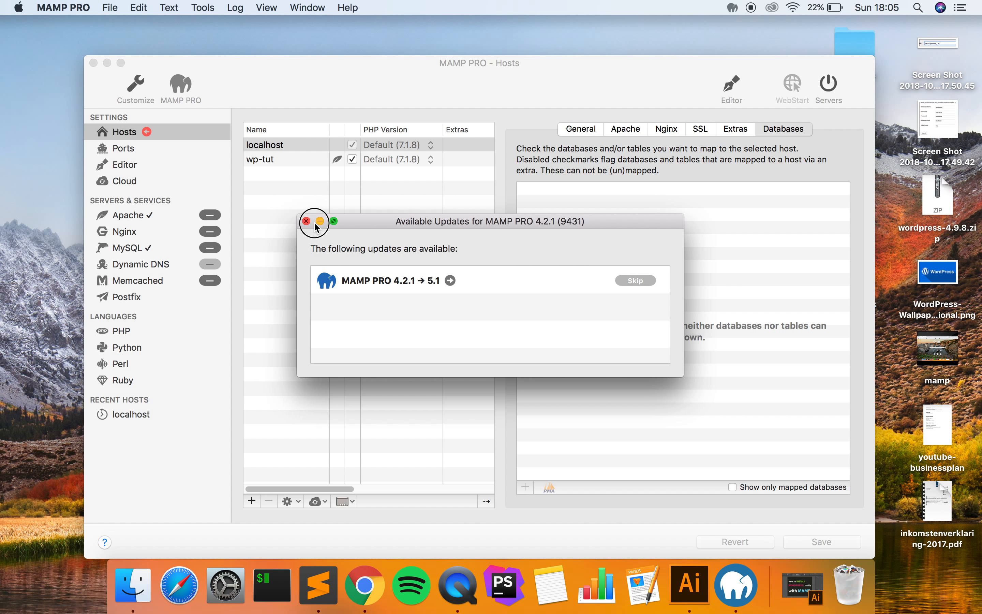
click(306, 221)
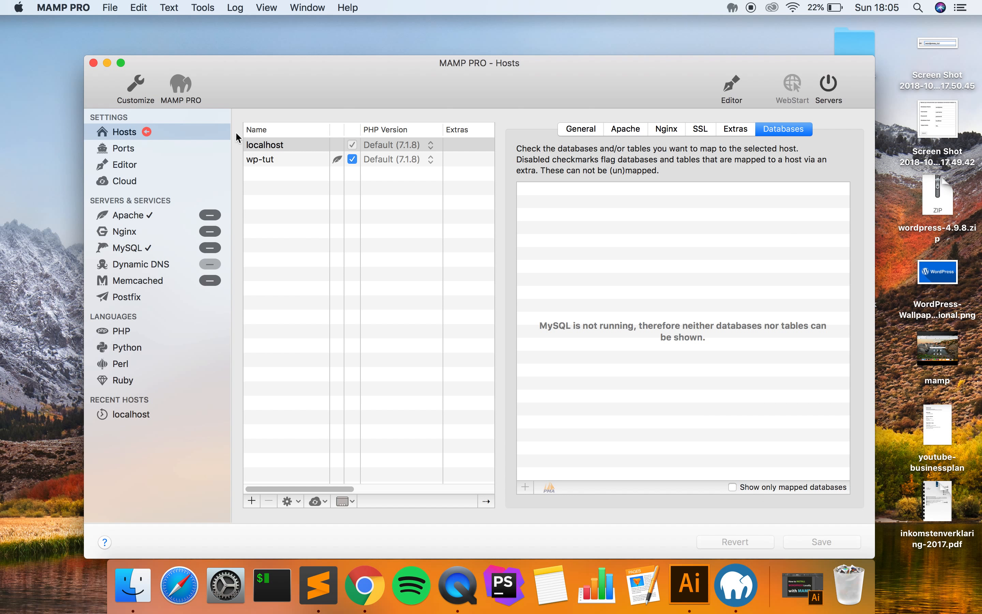
- Select the localhost host and start the Apache and MySQL servers
drag(545, 69, 521, 79)
click(542, 51)
click(508, 79)
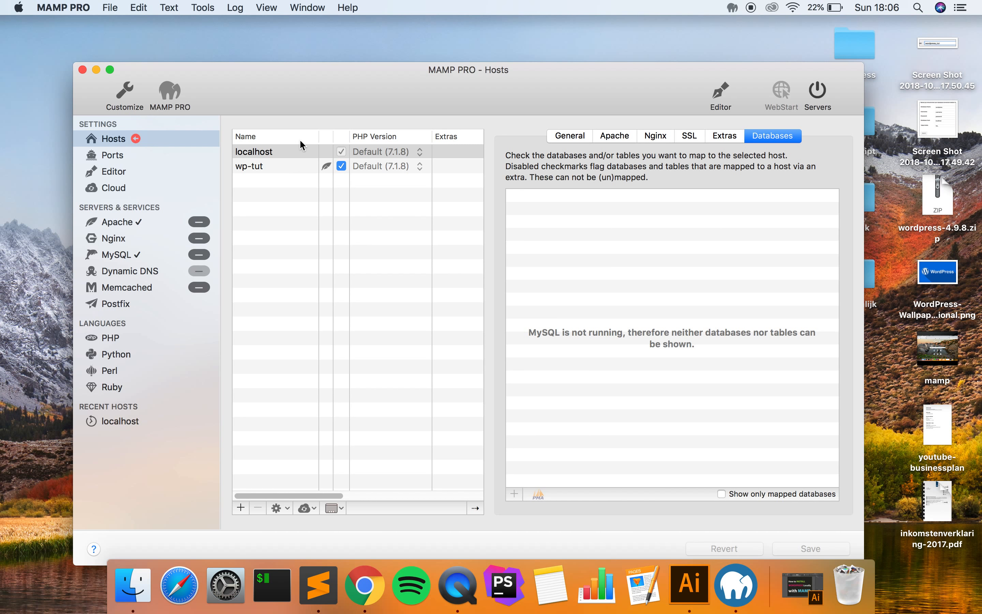
click(298, 150)
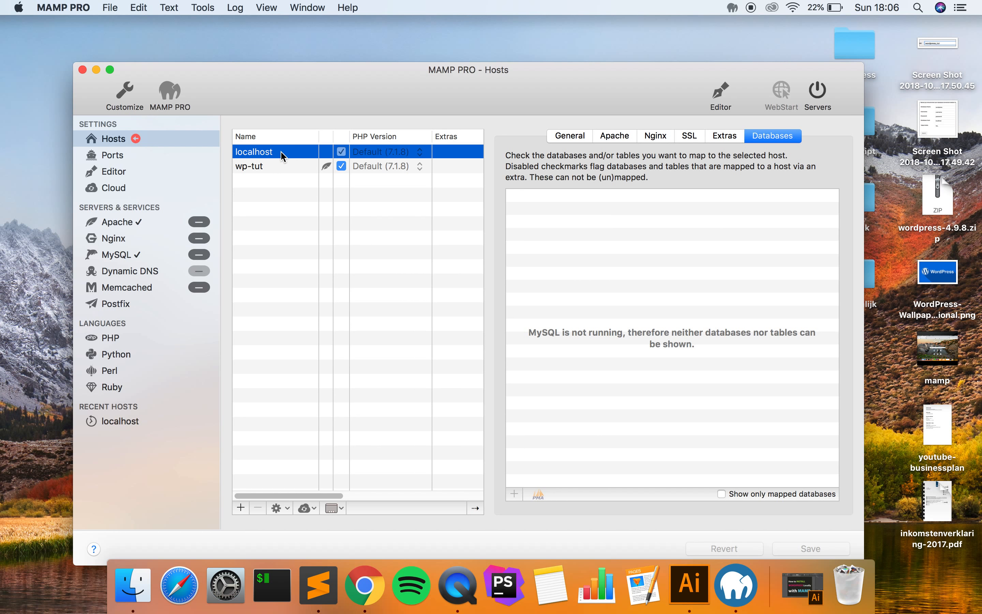
click(819, 94)
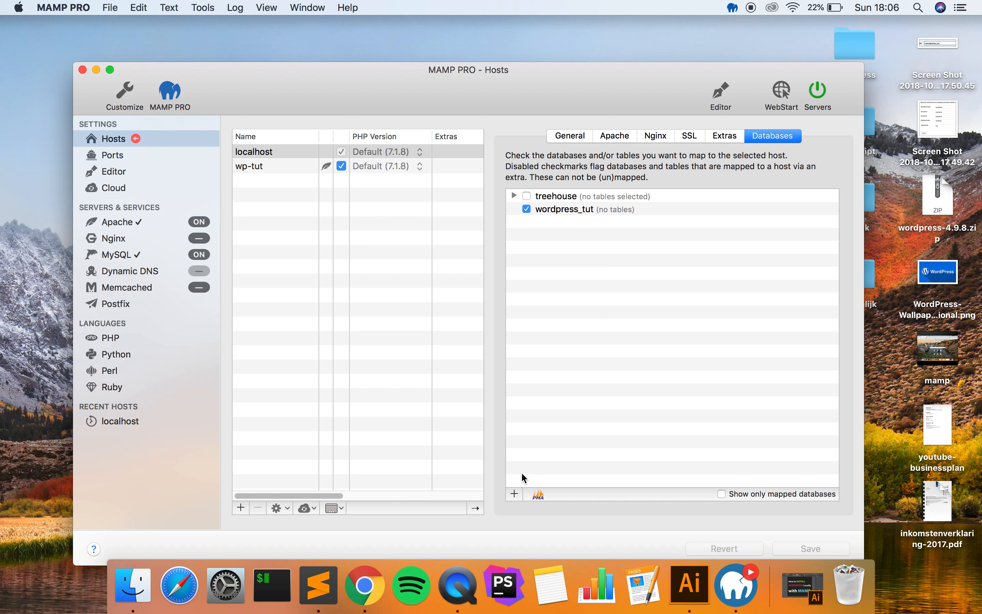
- Create a new database named wordpress_codeleader for localhost
click(515, 495)
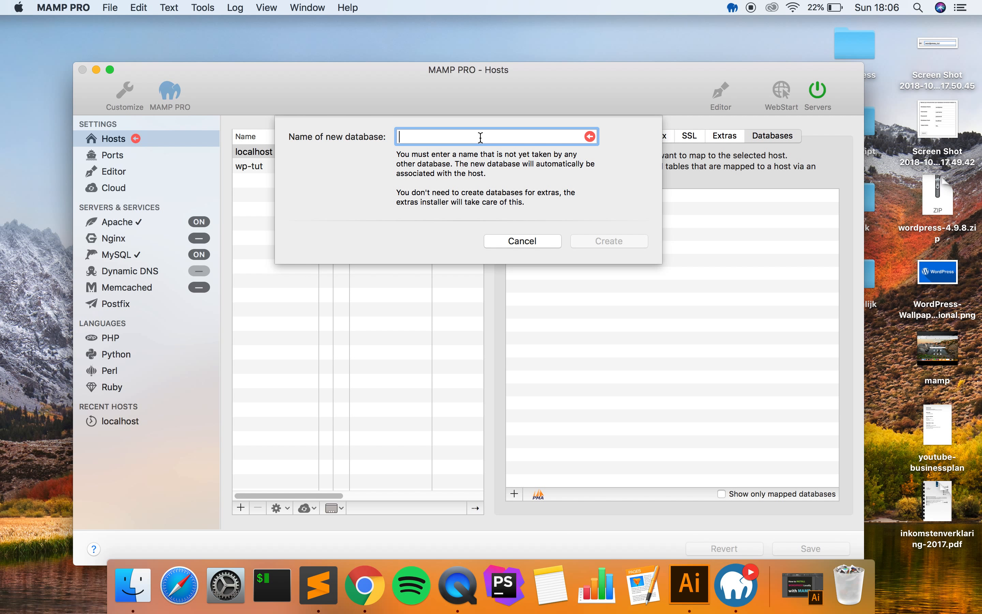
text(wordpress_codeleader)
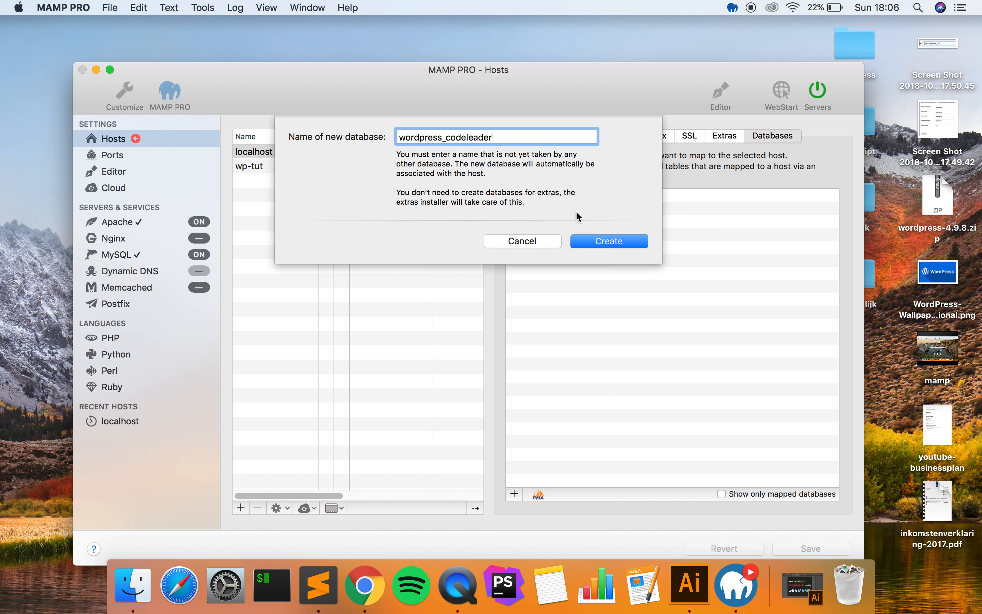
click(608, 242)
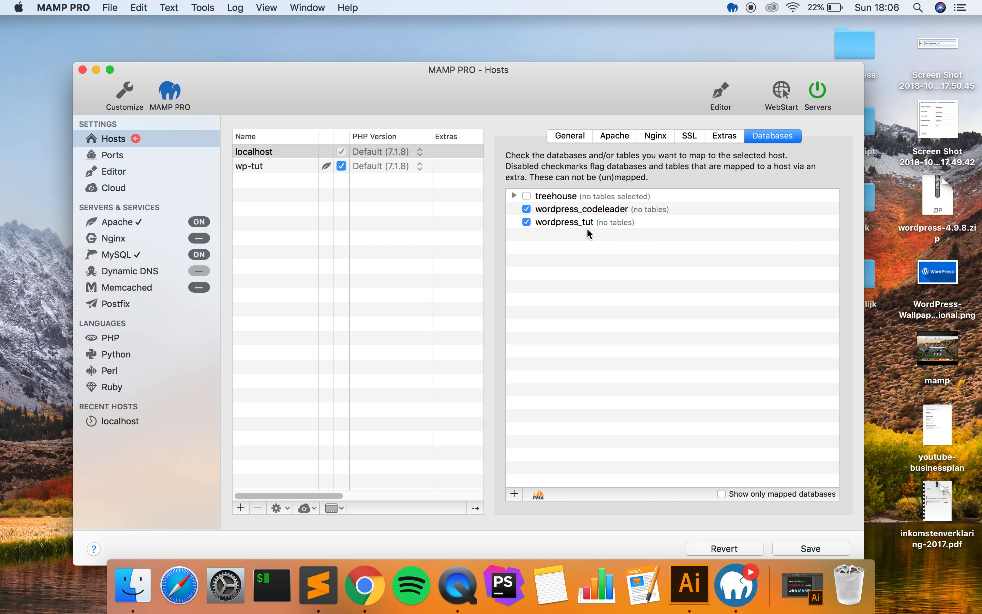
- Save the database settings and confirm restarting the servers
drag(615, 70, 662, 42)
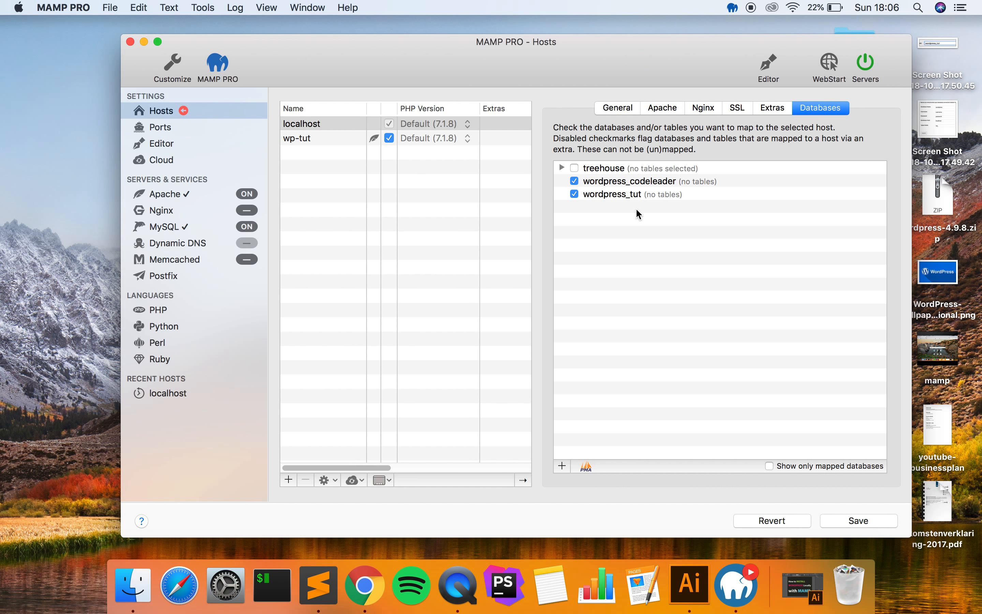
click(844, 525)
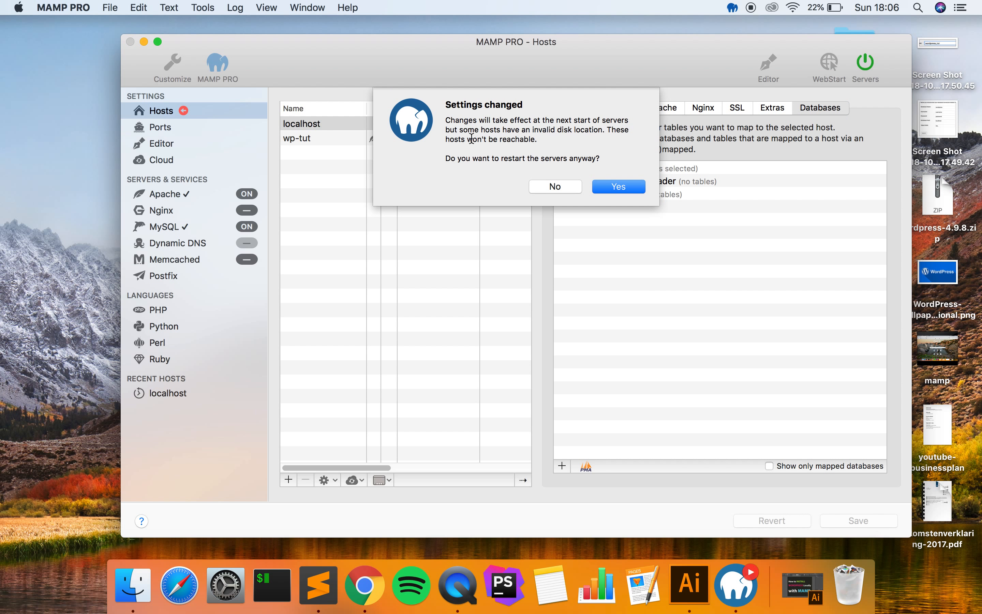
click(623, 188)
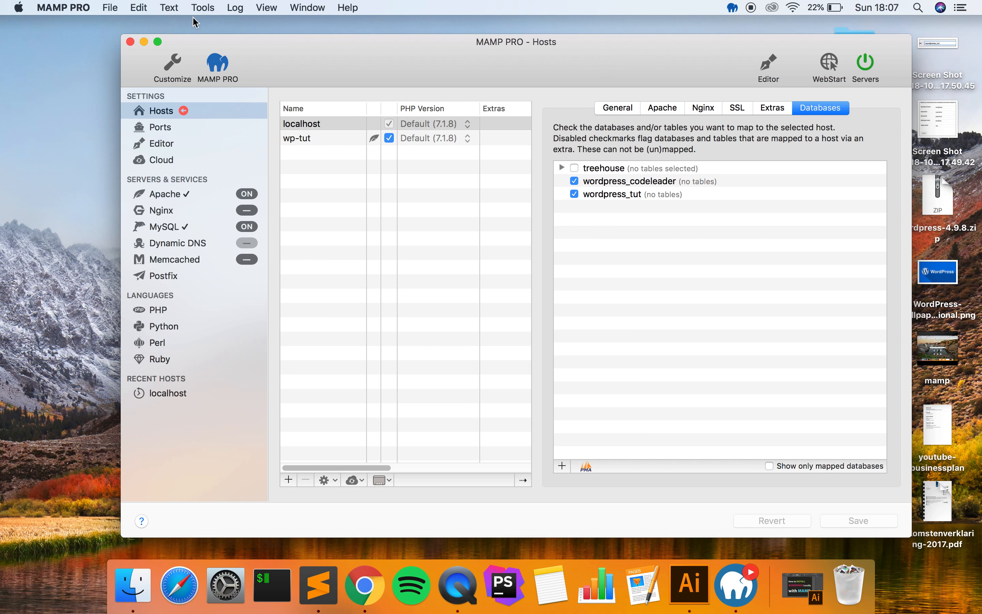
- Minimize MAMP PRO and open WordPress.org in Chrome via a Google search for 'wordpress org'
click(143, 42)
drag(259, 399, 404, 285)
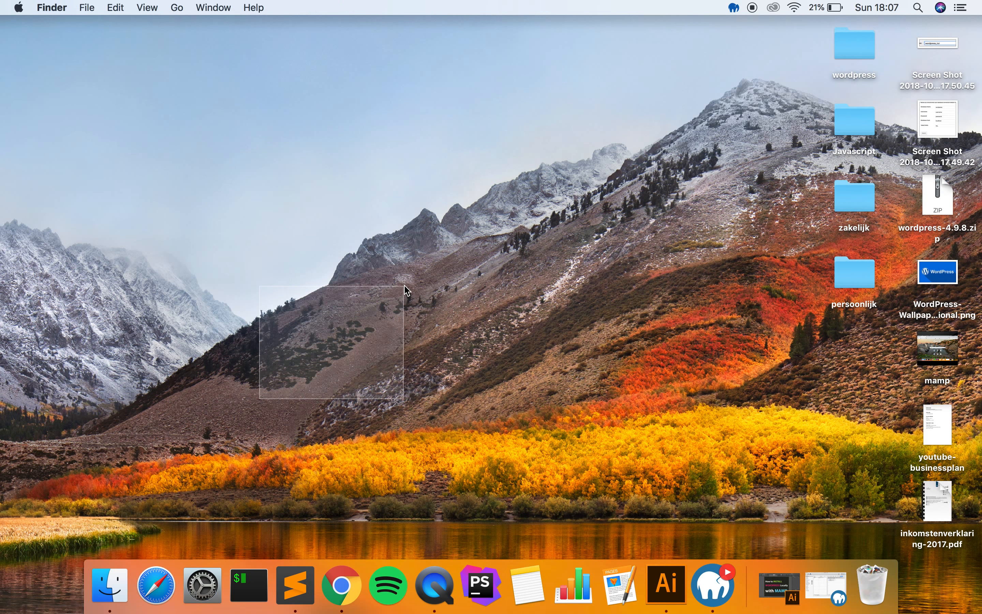
click(347, 575)
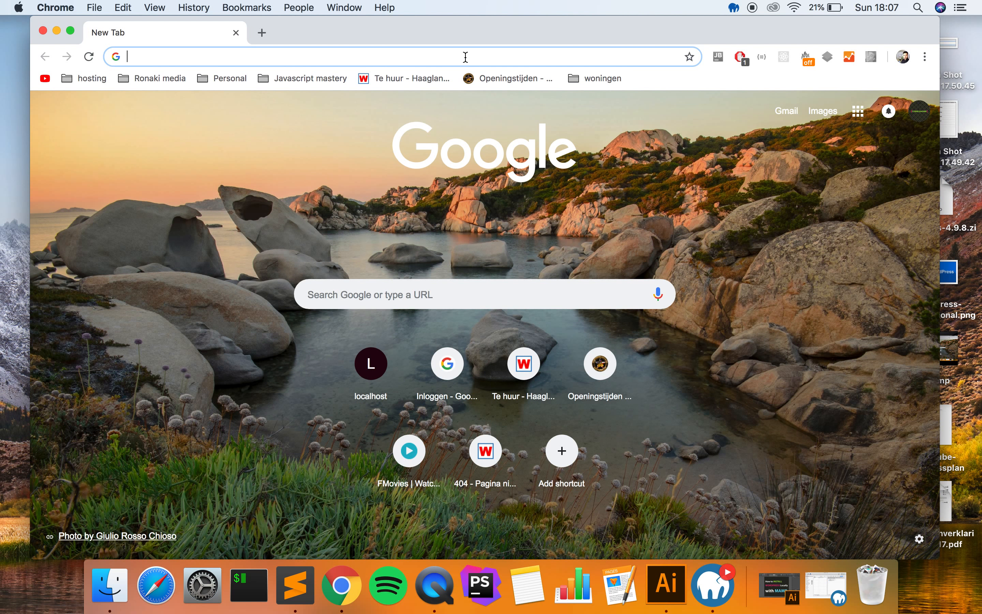
text(wordpress )
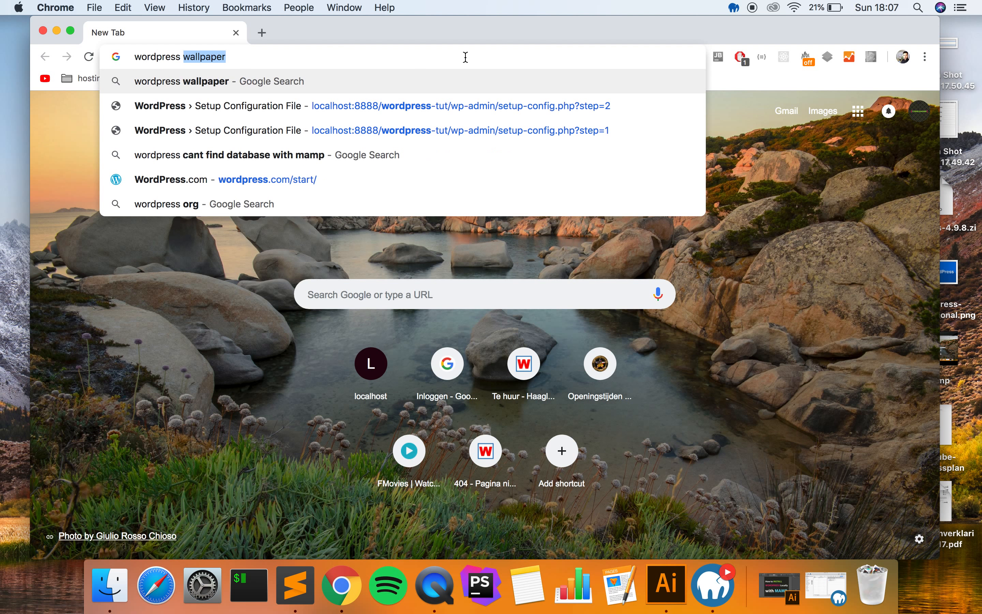
text(org)
key(Return)
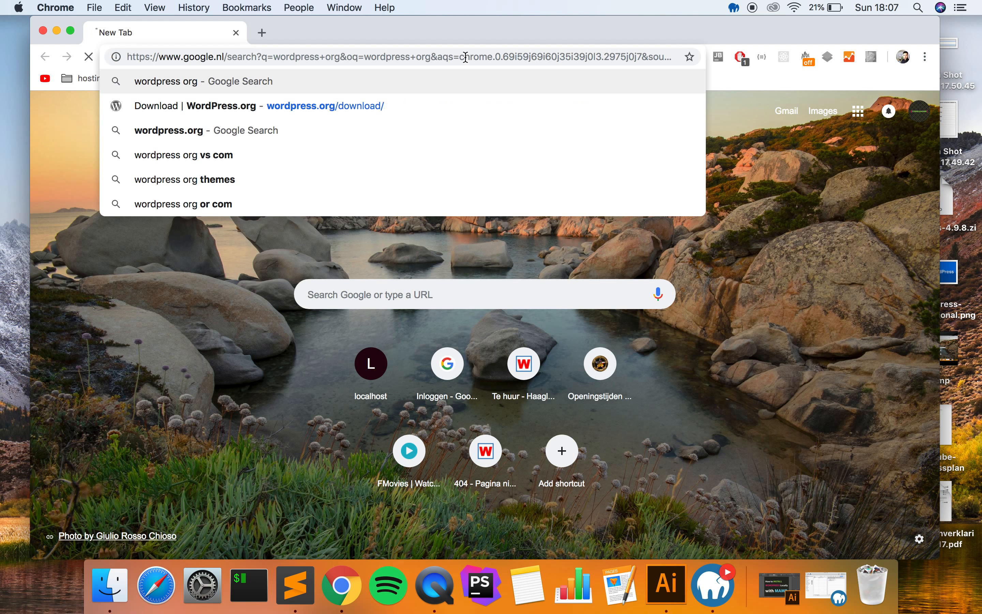
scroll(116, 248, down, 2)
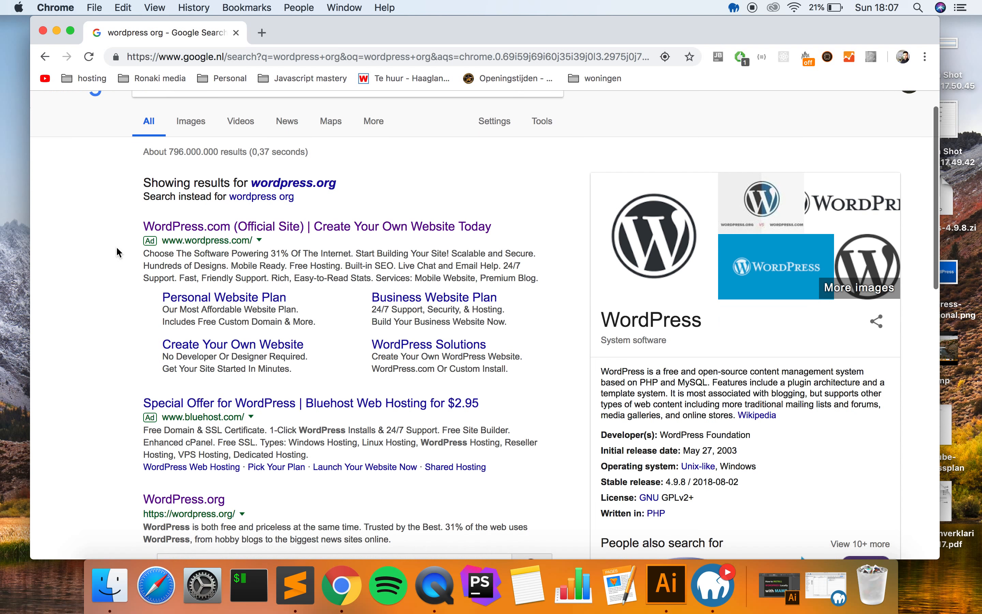
scroll(105, 289, down, 6)
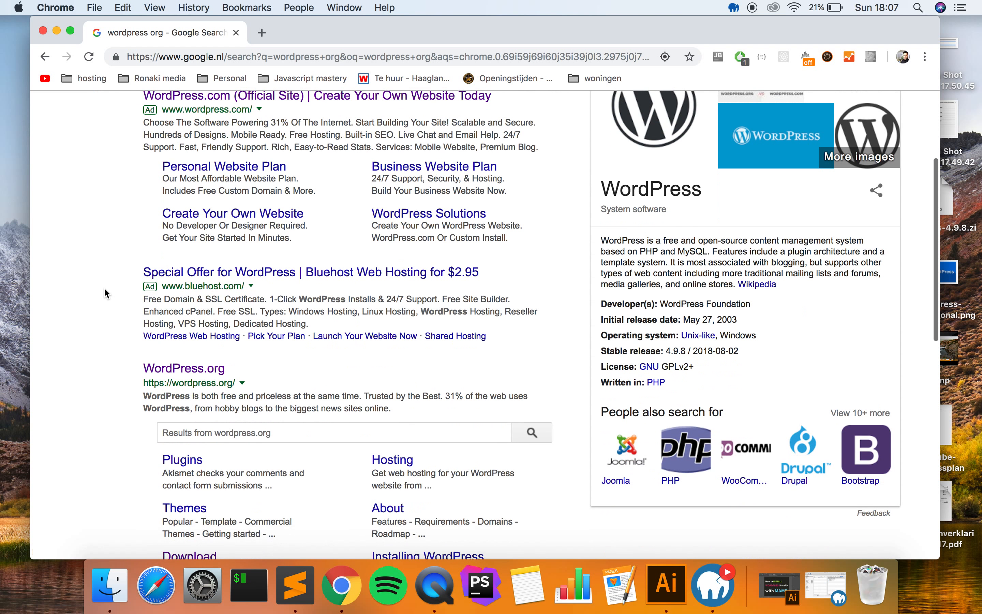
scroll(101, 329, down, 3)
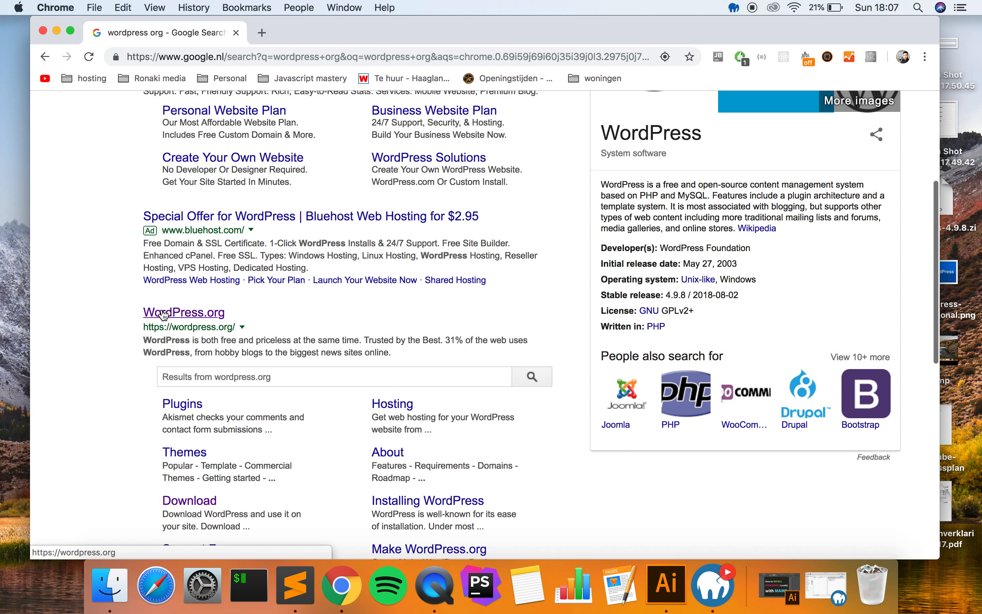
click(163, 315)
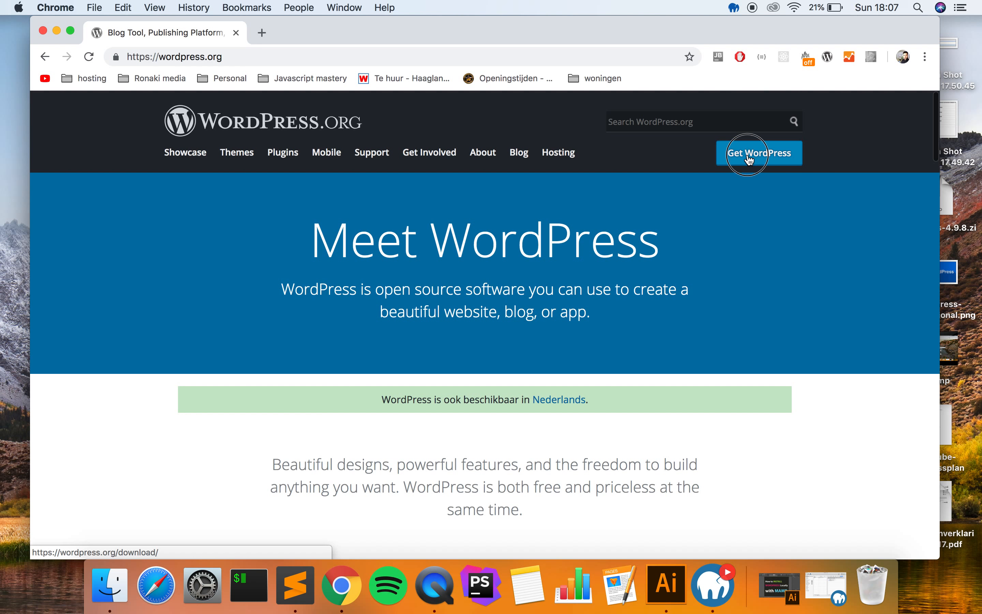
- Download WordPress 4.9.8 from the Get WordPress page
click(750, 160)
scroll(593, 308, down, 4)
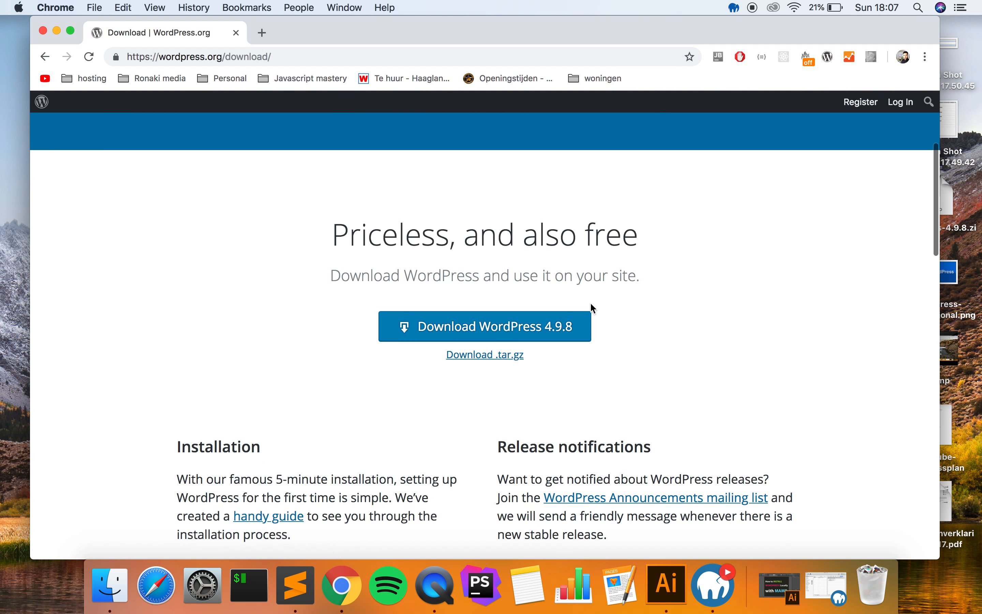
click(521, 340)
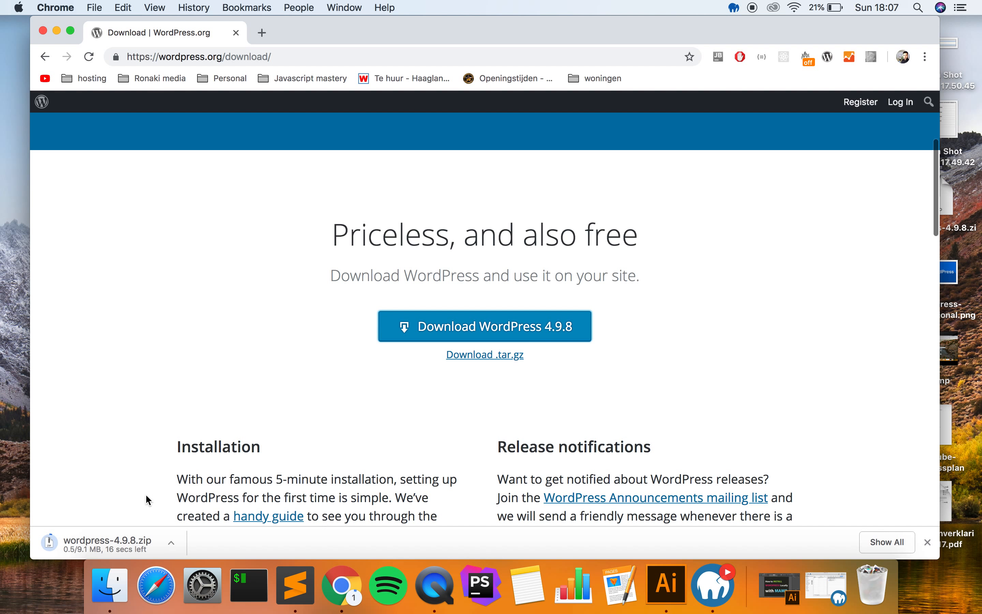
- Reveal wordpress-4.9.8.zip in Finder and drag it onto the desktop
click(170, 543)
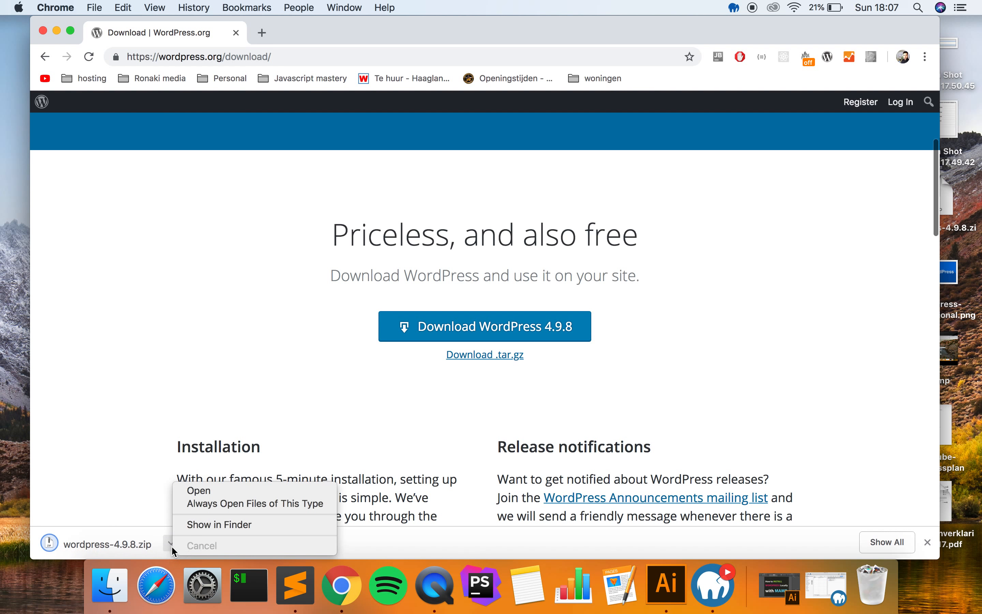
click(195, 525)
click(439, 284)
drag(438, 286, 958, 576)
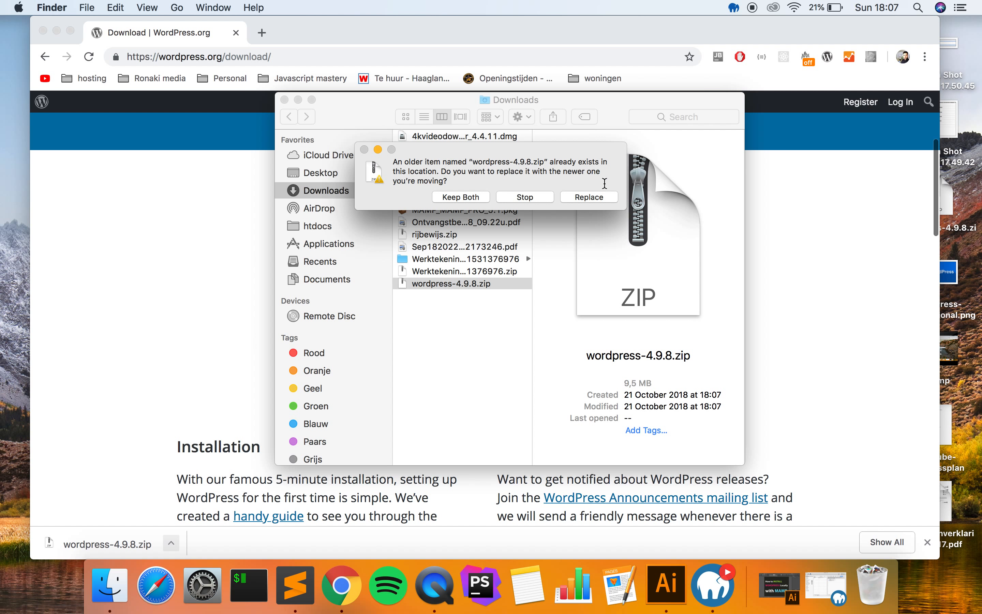
- Replace the older zip on the desktop and close the Downloads and Chrome windows
click(589, 197)
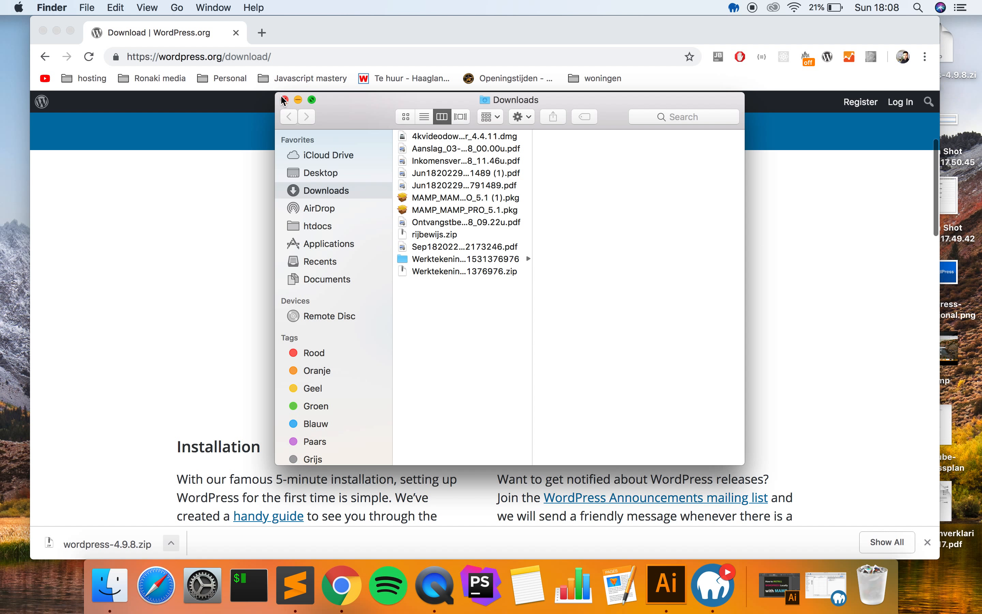
click(284, 100)
click(43, 30)
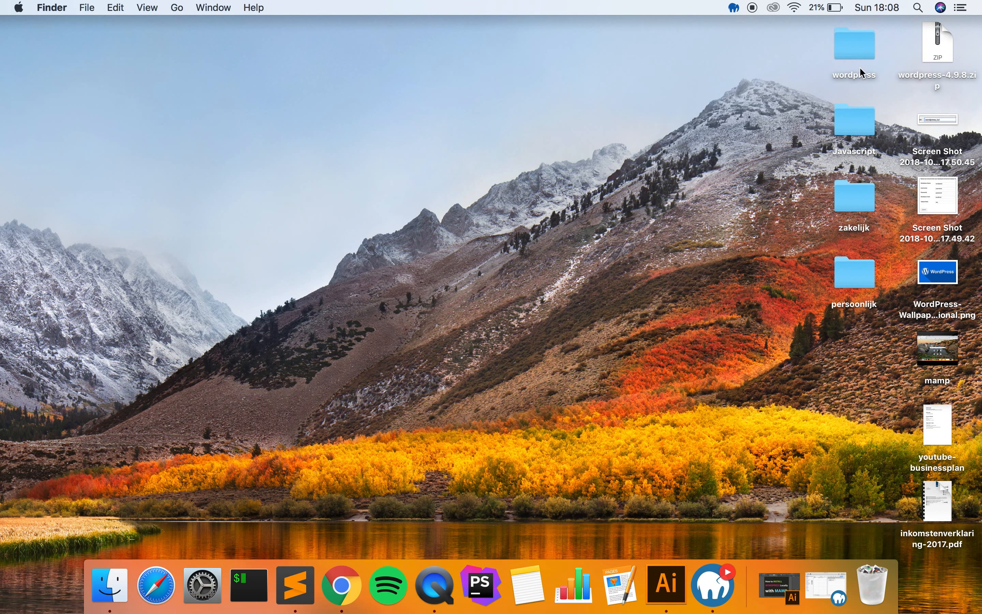
- Trash the old desktop wordpress folder and extract wordpress-4.9.8.zip
right_click(868, 51)
click(844, 74)
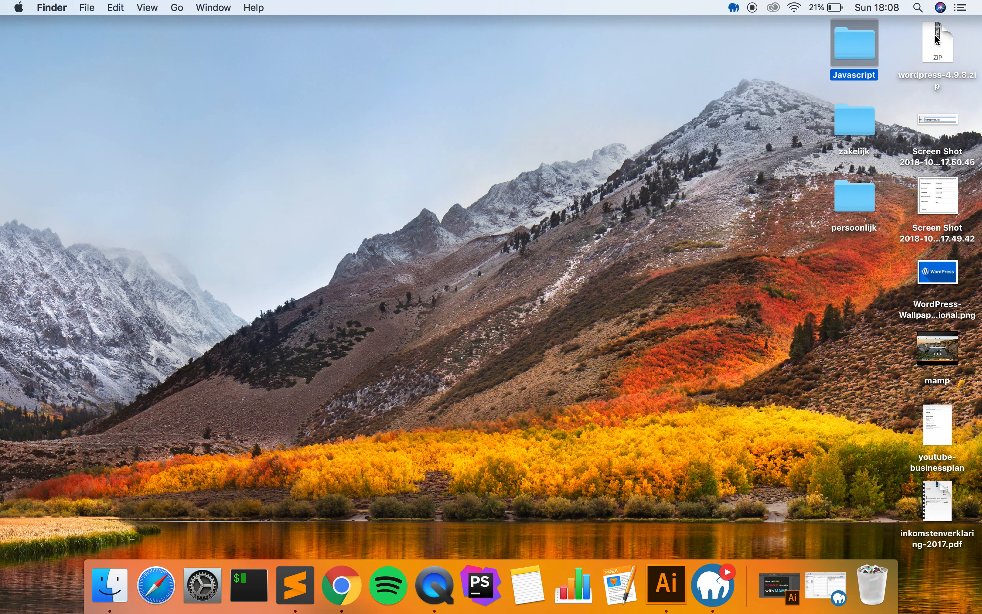
click(932, 44)
double_click(932, 44)
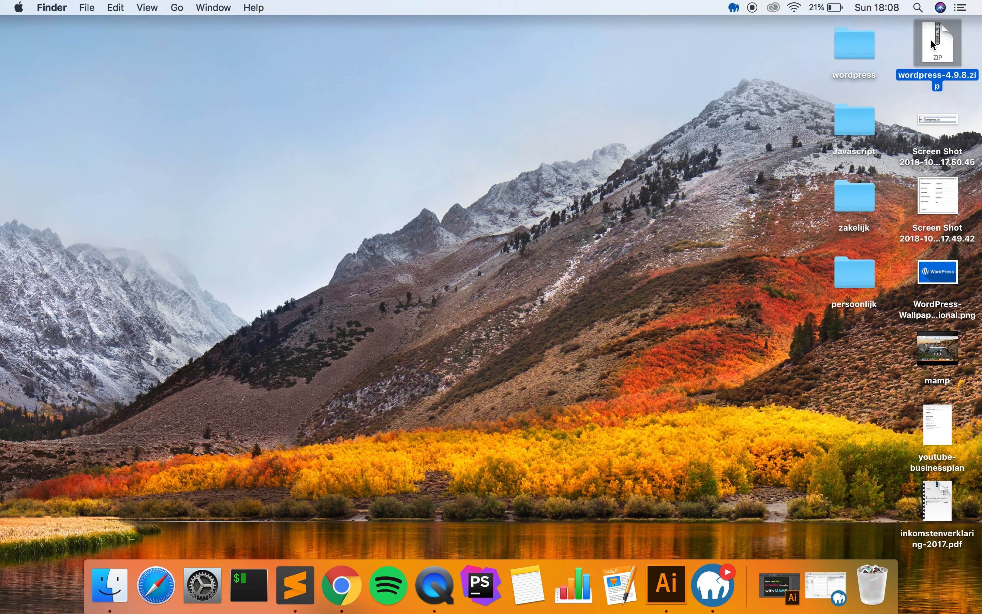
click(855, 61)
click(613, 254)
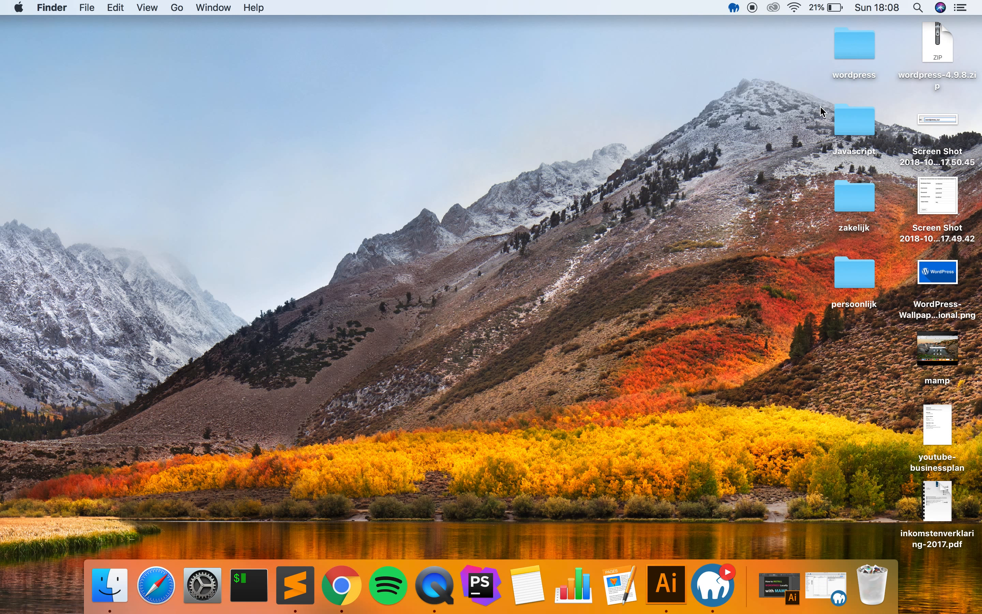
- Open the newly extracted wordpress folder to check its files, then close it
click(856, 49)
double_click(855, 52)
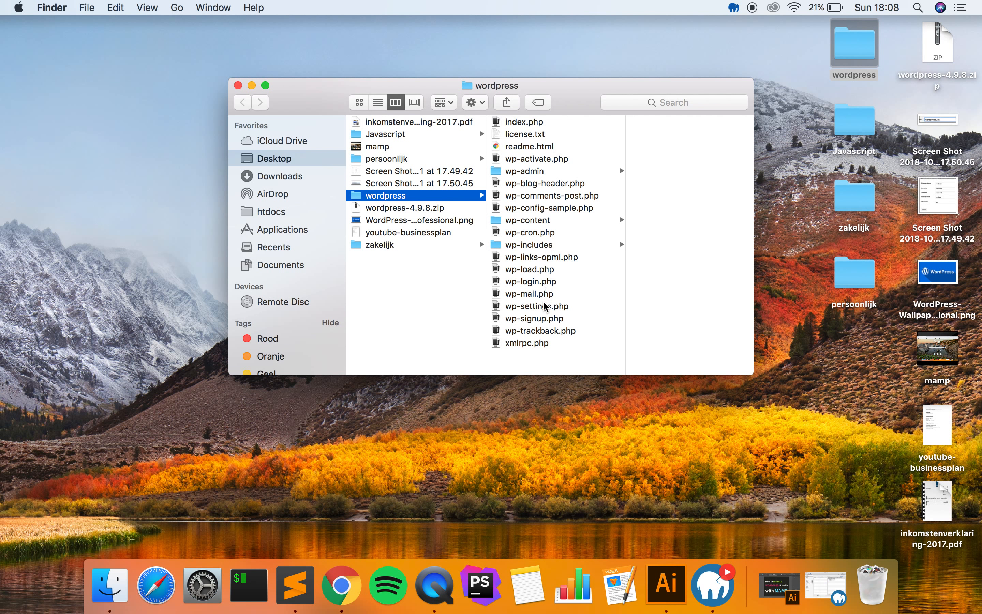
click(238, 85)
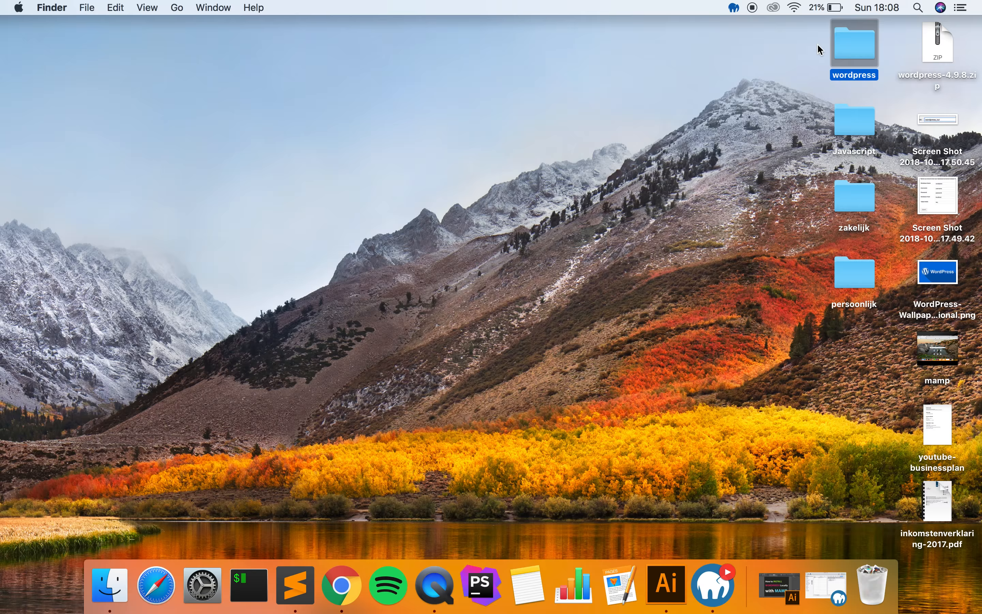
click(690, 208)
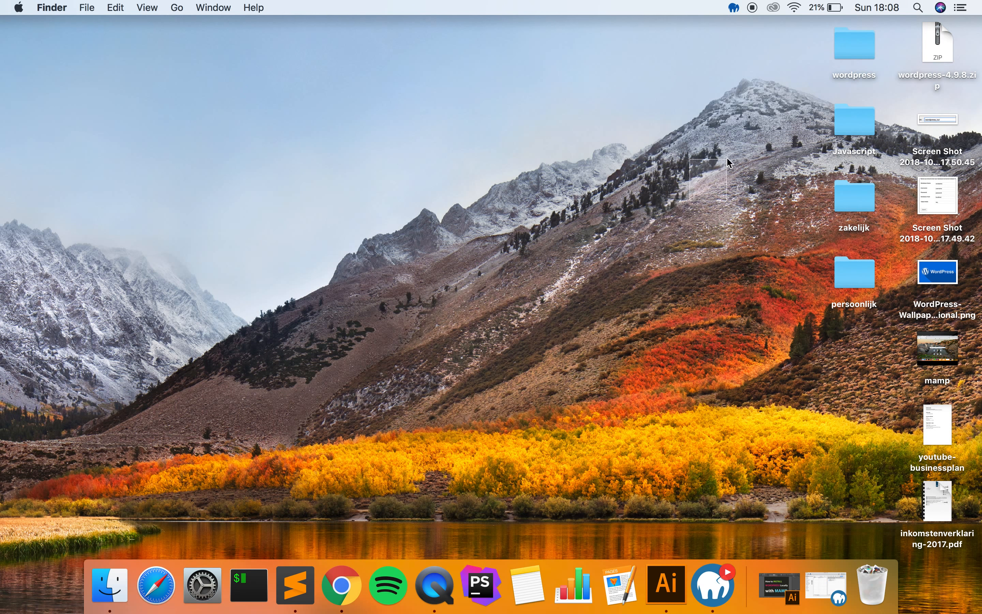
- Bring MAMP PRO back with localhost selected and open a new Finder window
click(710, 606)
drag(610, 49, 506, 52)
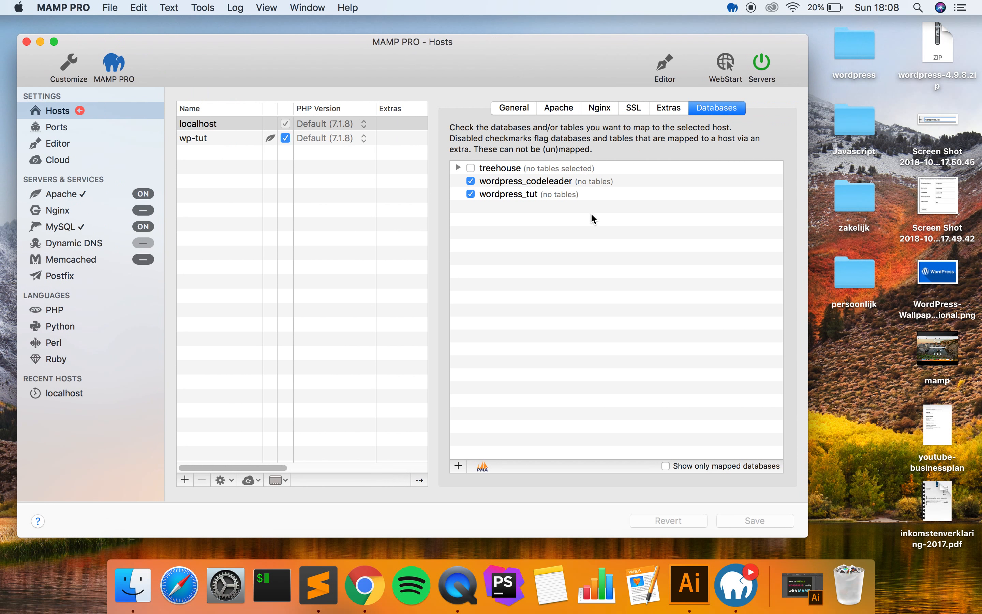
click(218, 124)
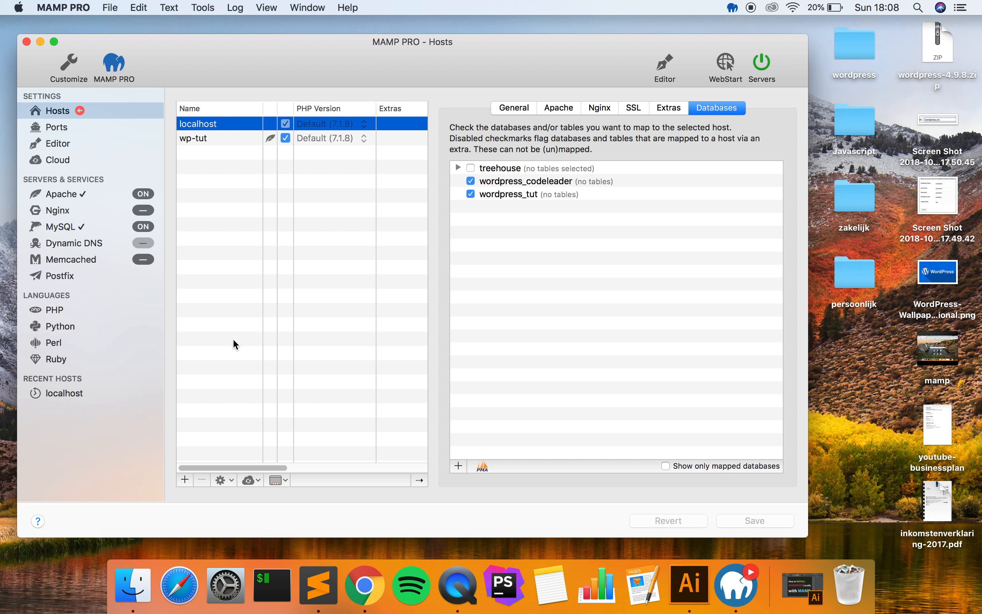
click(131, 584)
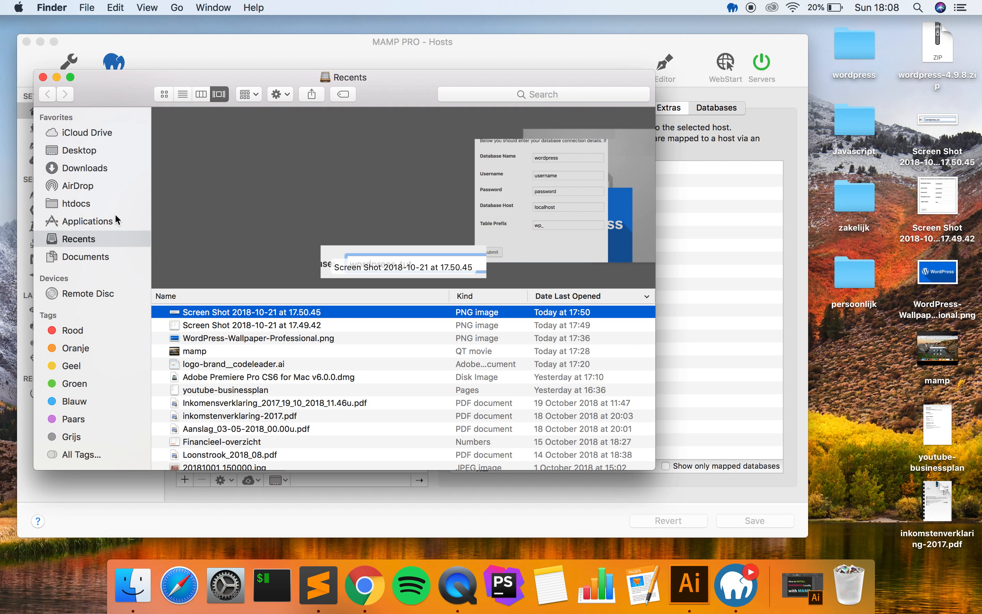
- Navigate to Applications > MAMP > htdocs in Finder
click(106, 221)
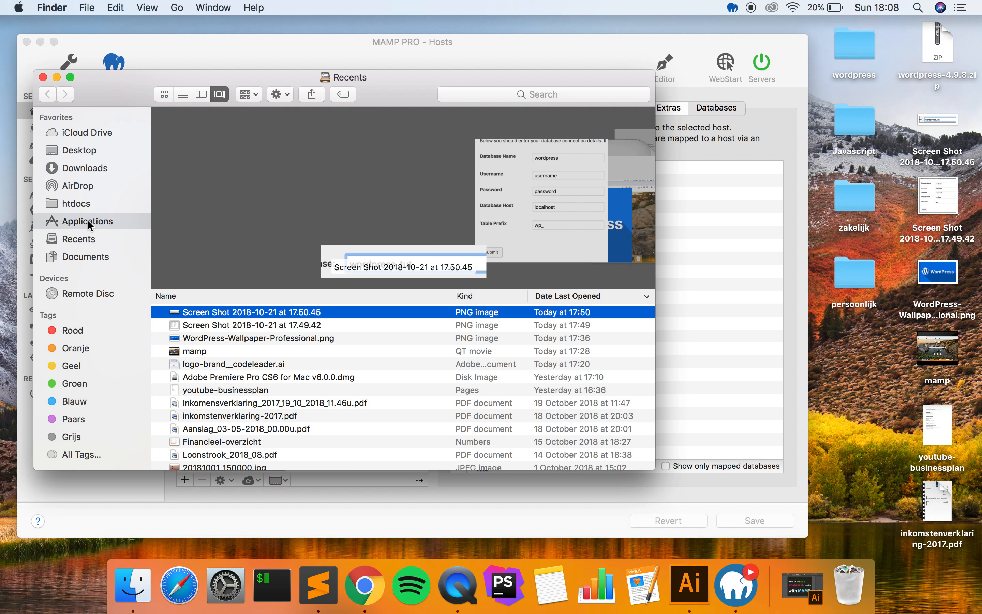
scroll(248, 188, down, 10)
scroll(251, 187, down, 5)
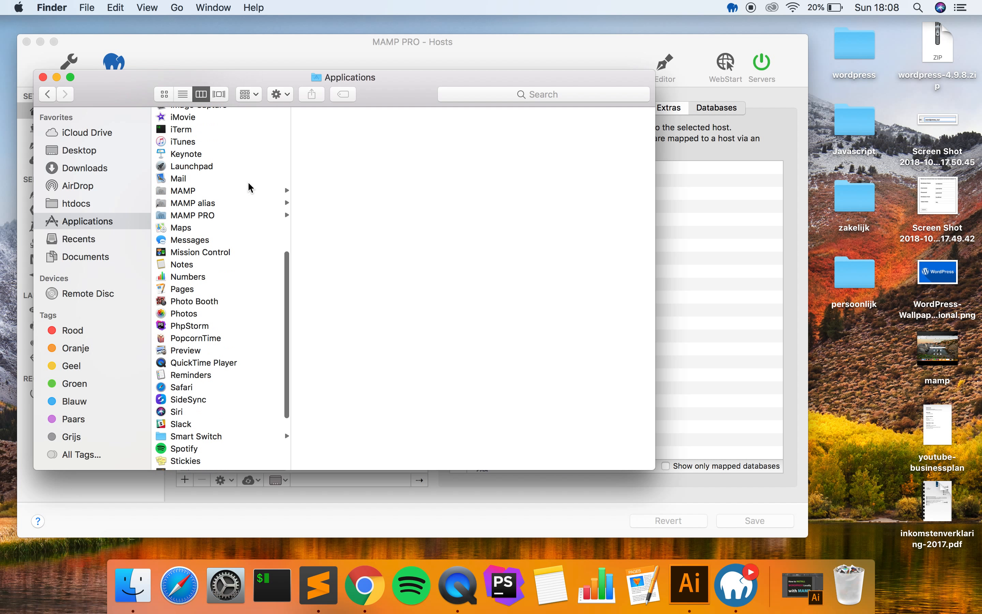
click(229, 193)
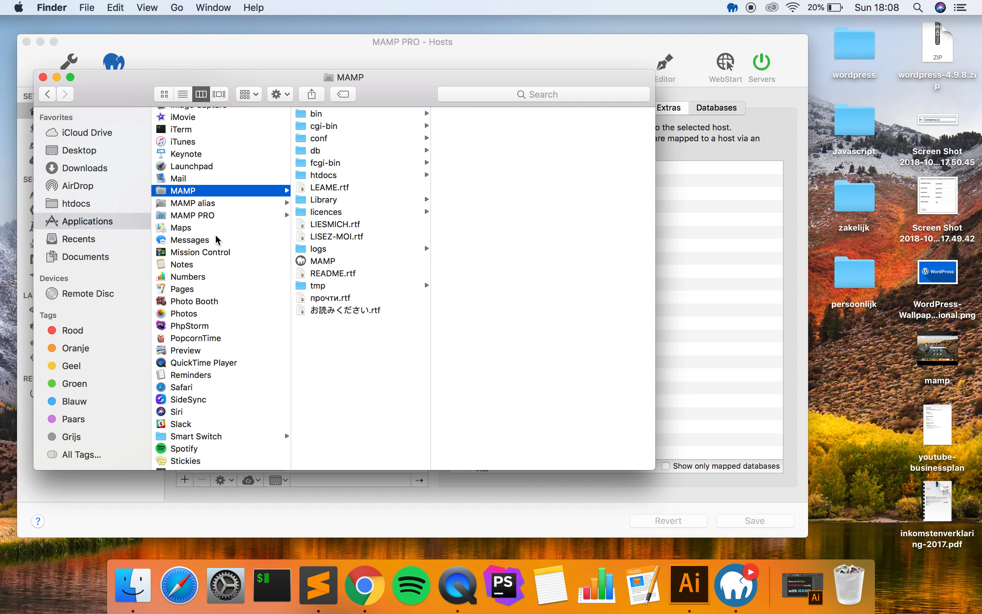
click(333, 176)
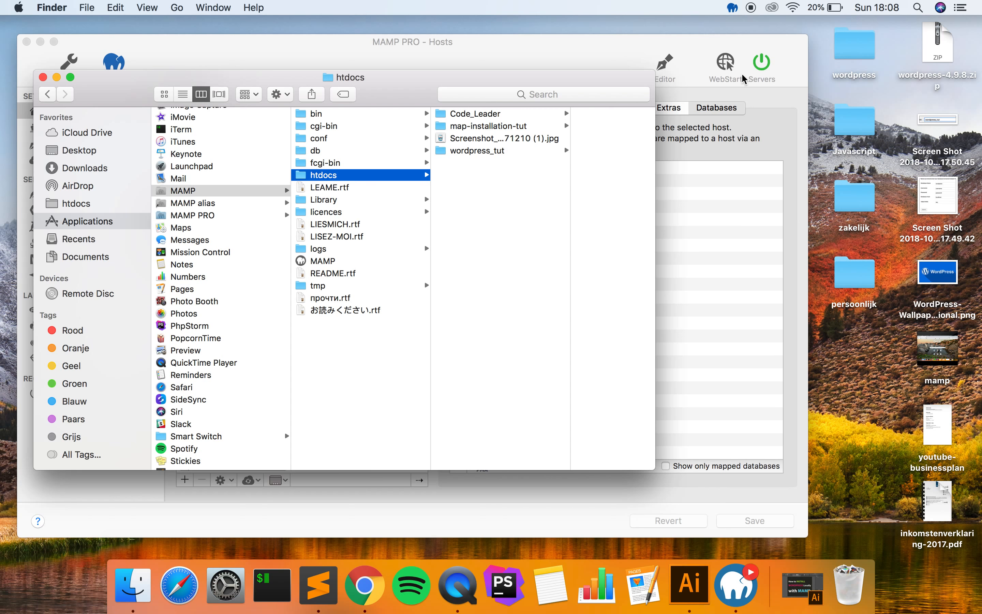
- Create a new folder named wordpress_codeleader in htdocs
click(514, 151)
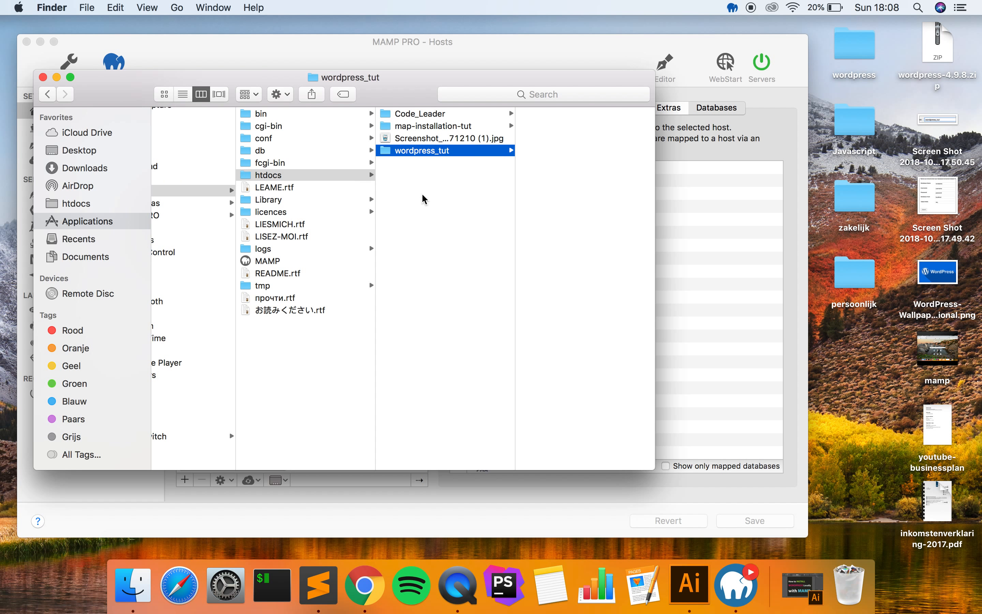
right_click(410, 172)
click(397, 202)
click(398, 203)
right_click(399, 203)
click(412, 205)
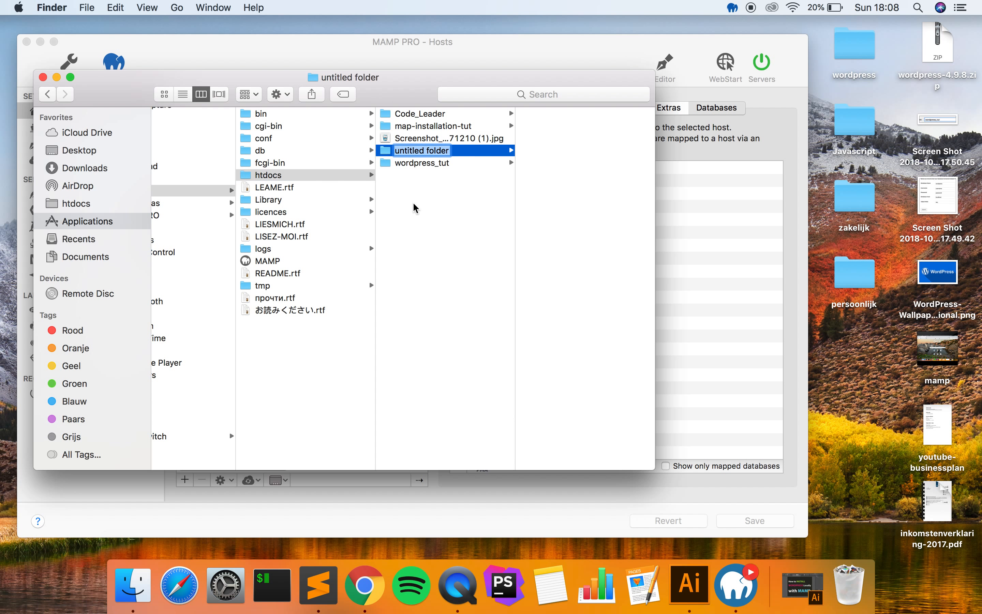
text(wordpress_co)
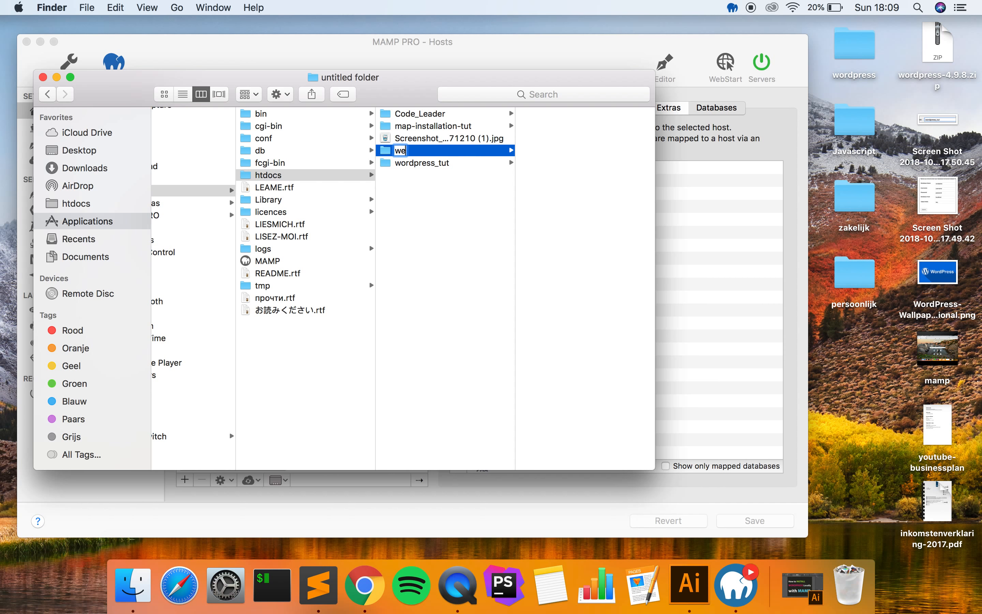
text(deleader)
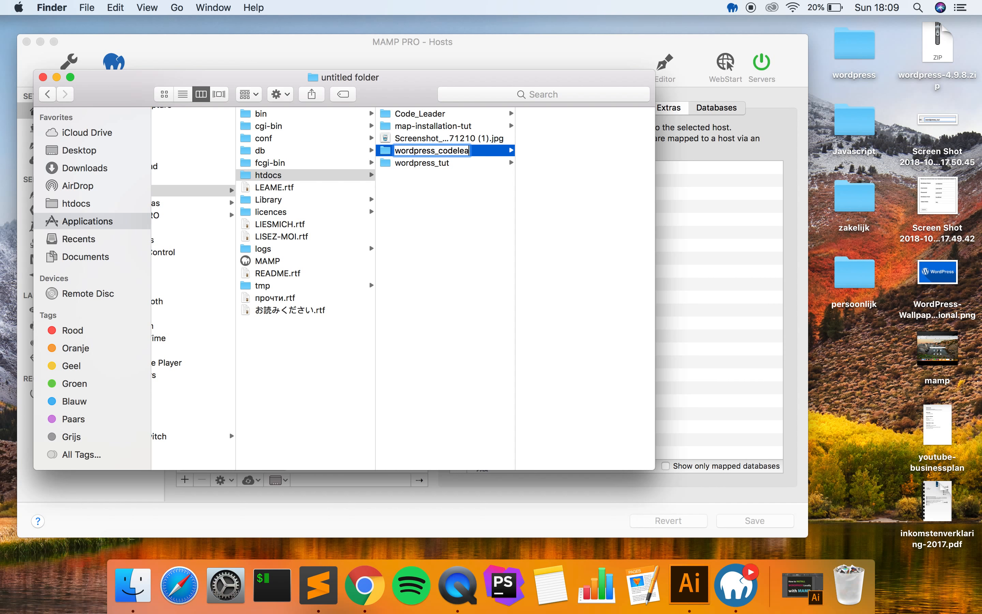
key(Return)
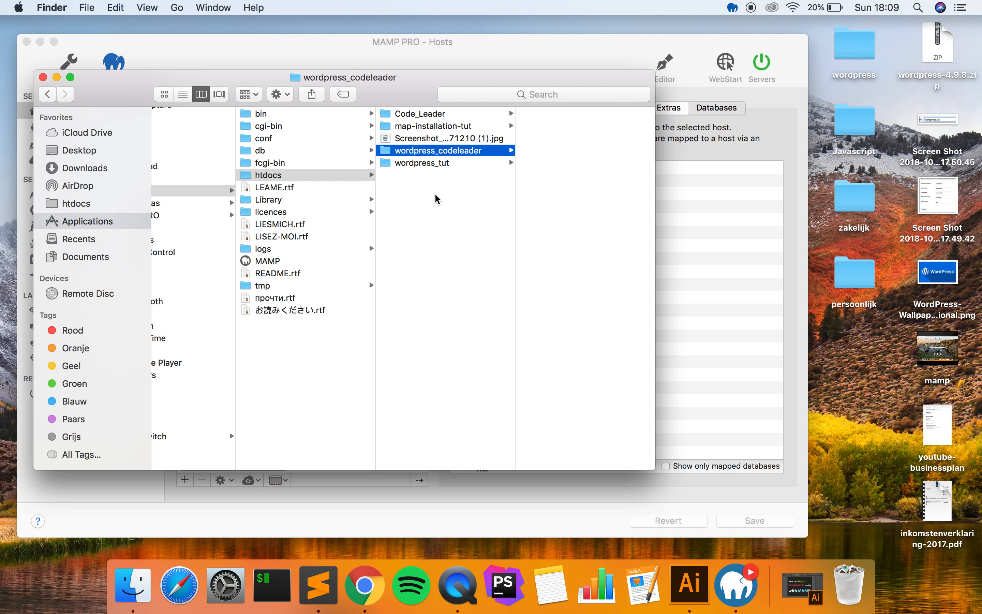
- Move all files from the desktop wordpress folder into wordpress_codeleader, then close both windows
double_click(850, 55)
drag(412, 118, 720, 253)
drag(648, 498, 558, 169)
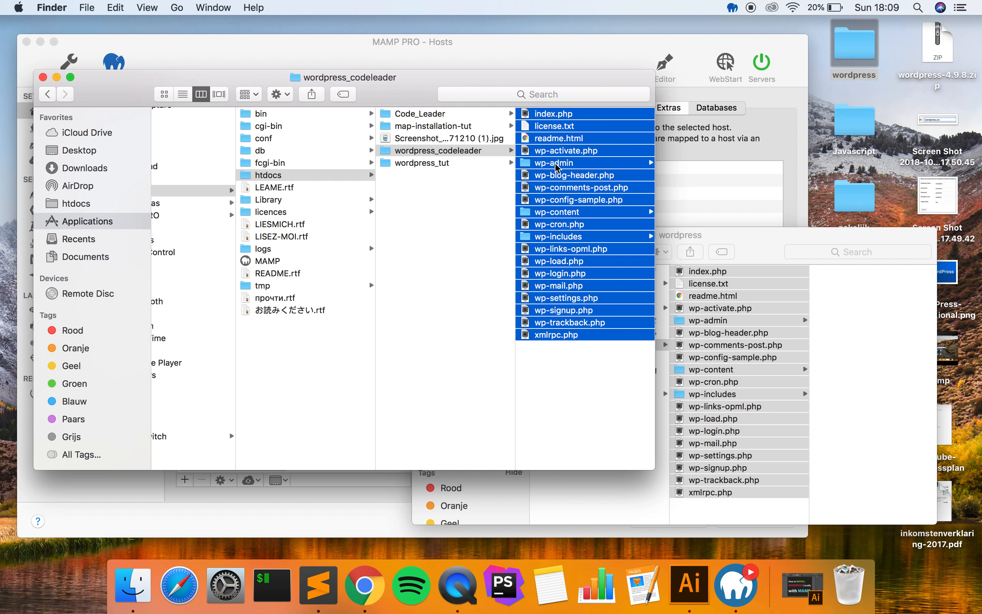
drag(215, 83, 274, 80)
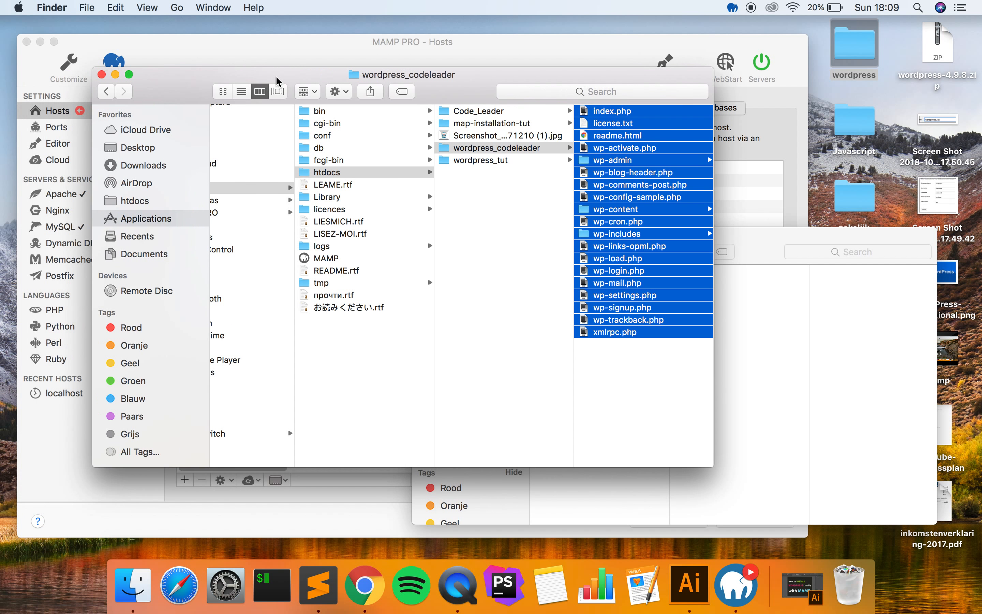
click(527, 175)
click(528, 148)
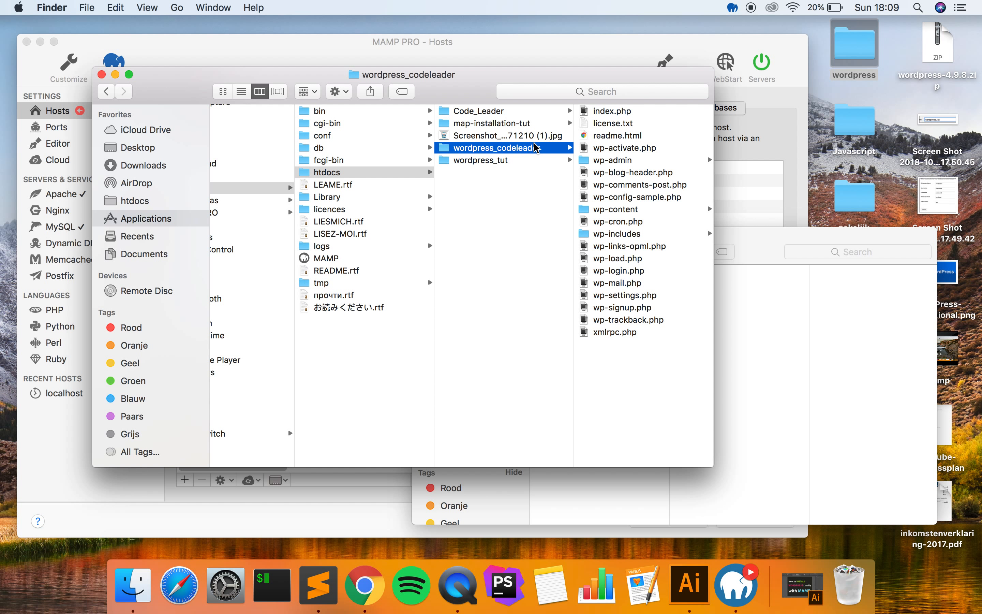
click(102, 74)
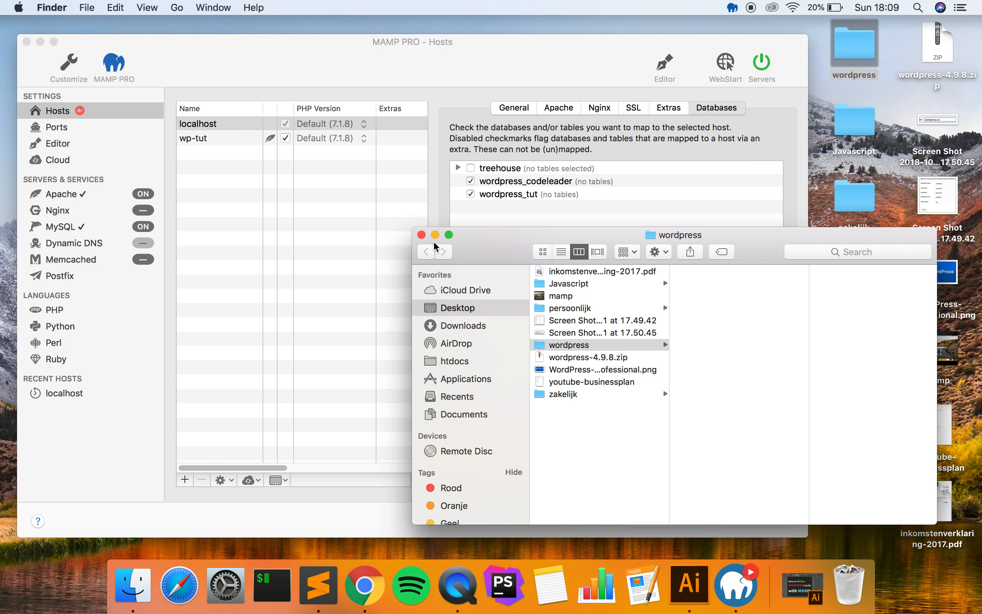
click(422, 235)
- Open the localhost host in the web browser from MAMP PRO, which shows 403 Forbidden
drag(461, 57, 502, 59)
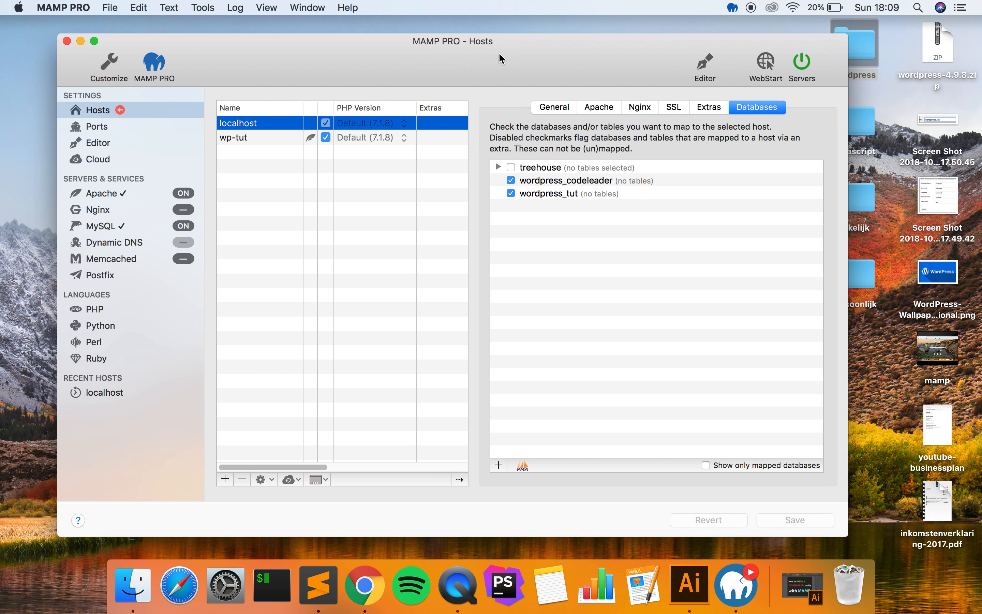
right_click(263, 126)
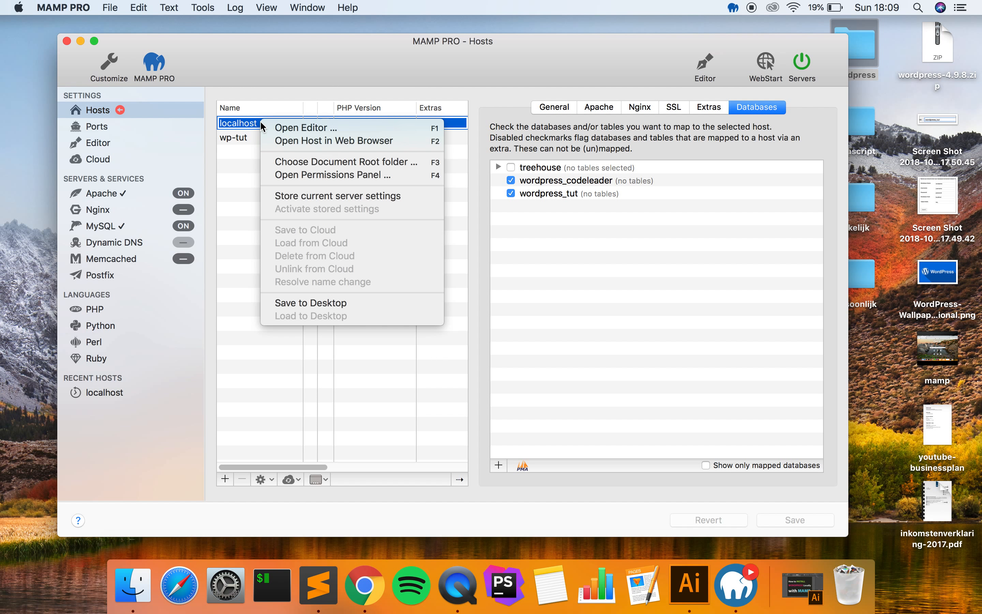
click(308, 142)
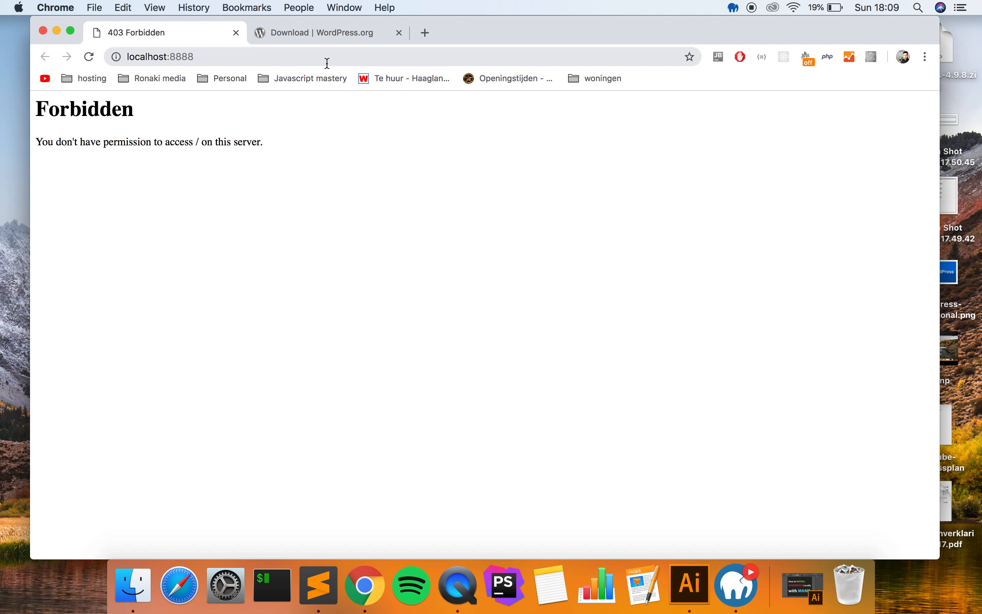
click(332, 63)
click(333, 62)
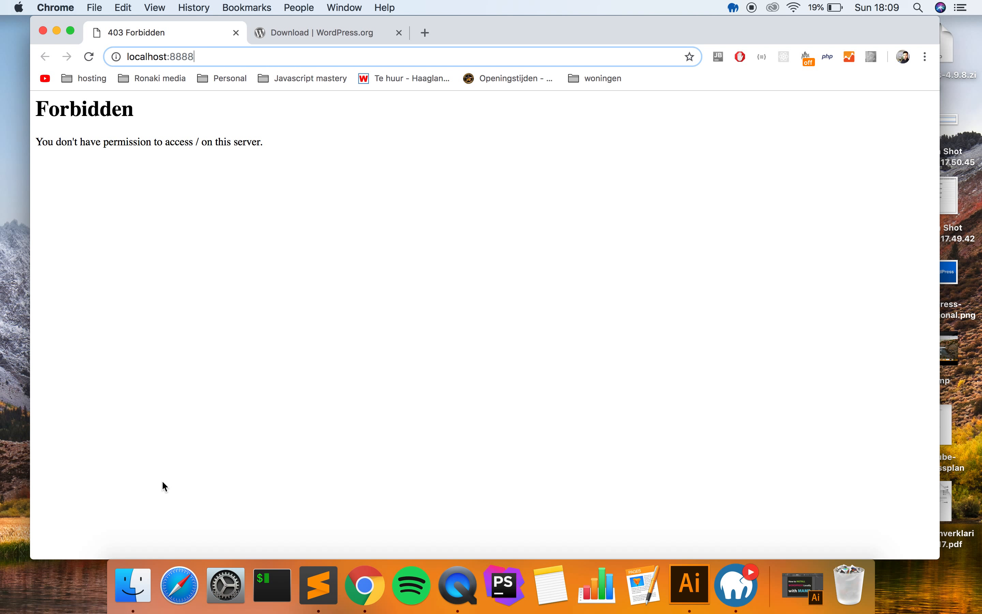
click(135, 578)
drag(48, 78, 48, 78)
click(43, 77)
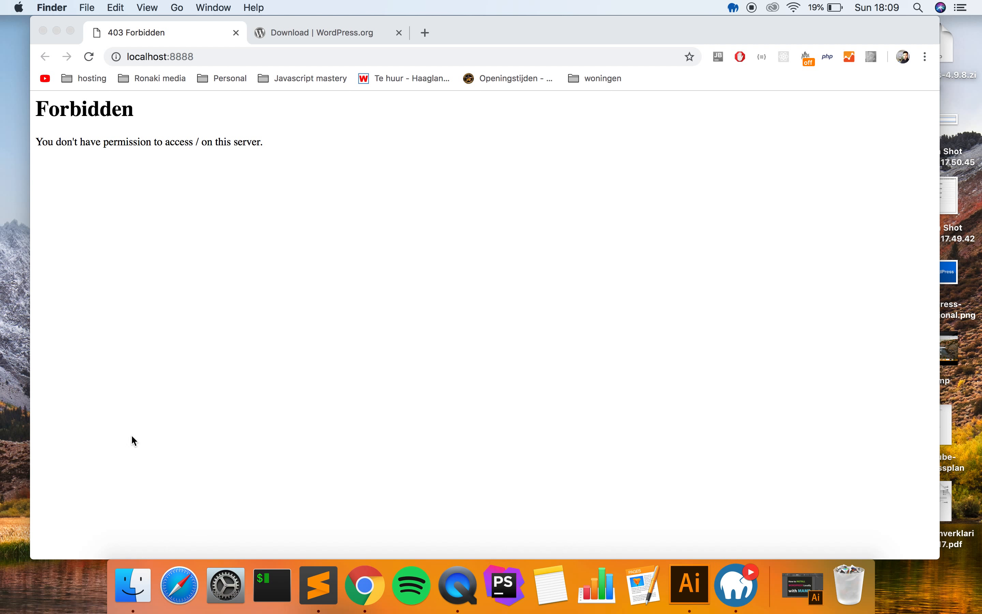
click(121, 592)
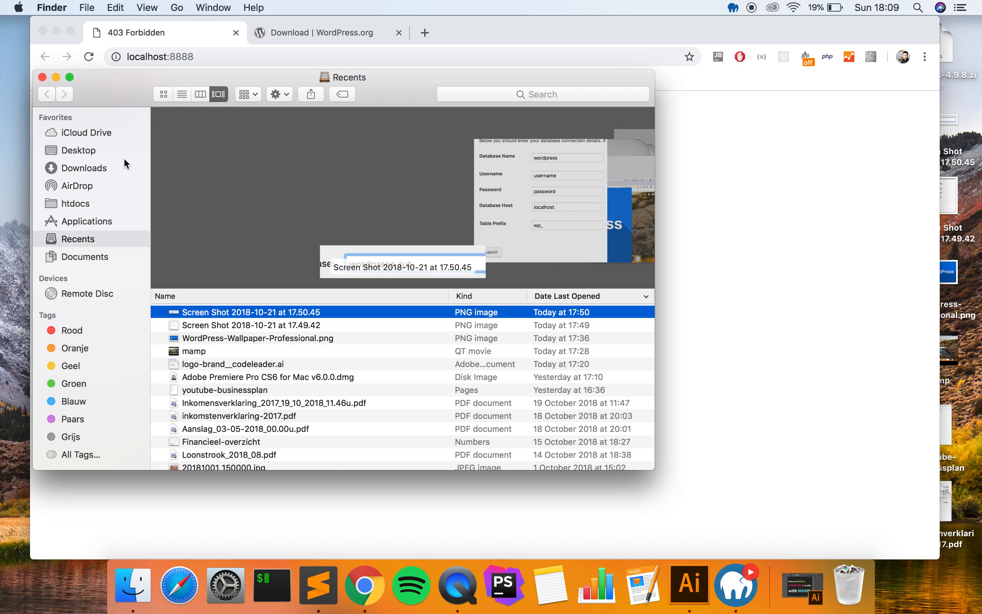
- Navigate to Applications > MAMP > htdocs in Finder
click(91, 209)
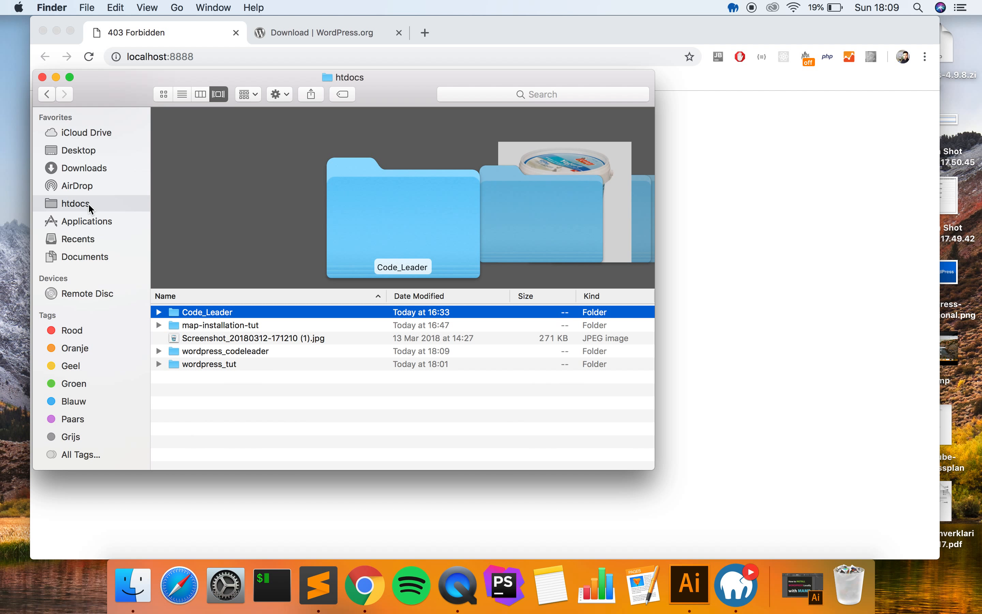
click(101, 222)
scroll(215, 292, down, 10)
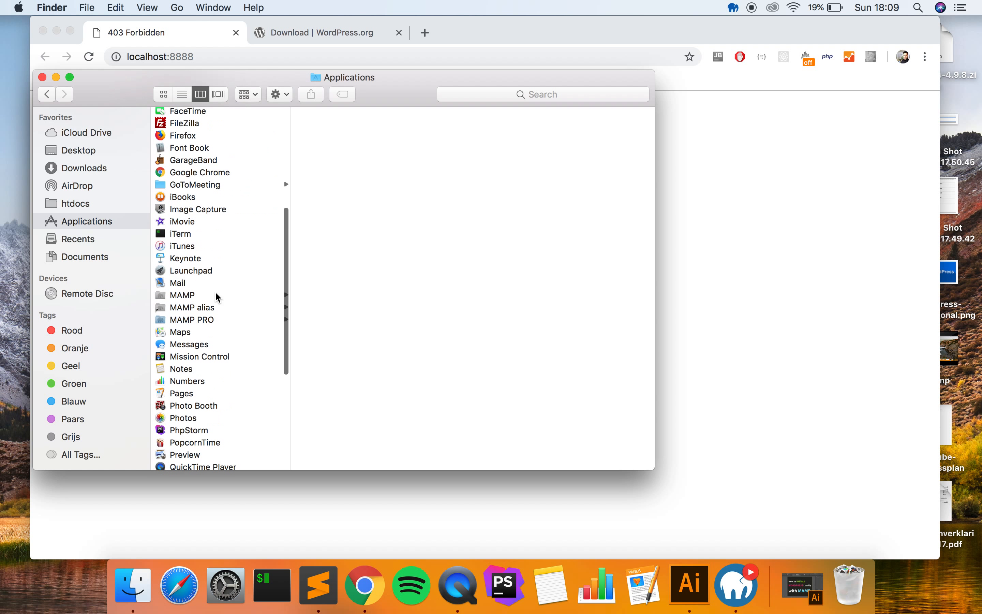
click(211, 283)
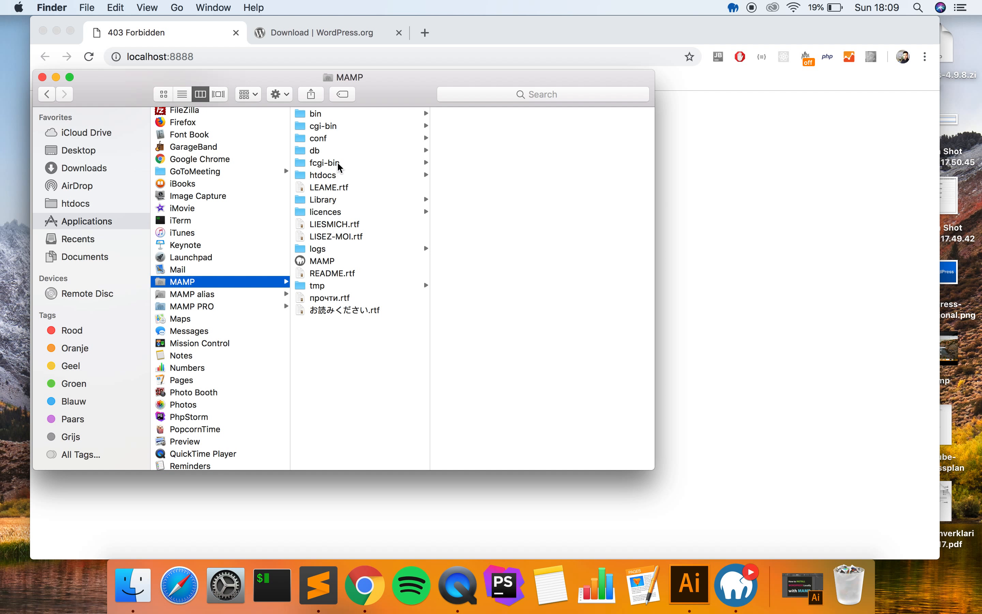
click(325, 175)
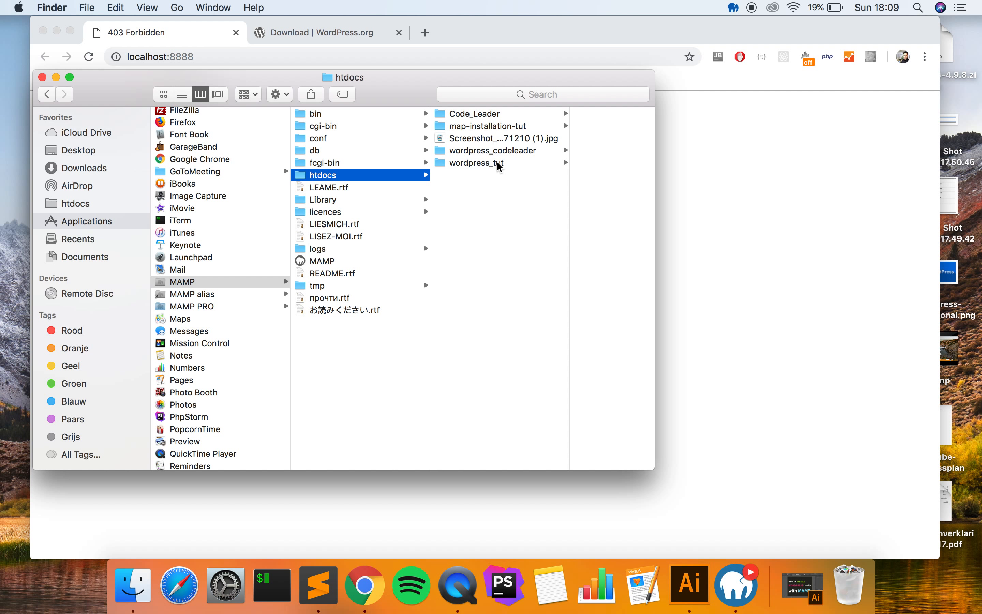
- Copy the wordpress_codeleader folder name and return to the Forbidden page in Chrome
click(509, 156)
click(435, 151)
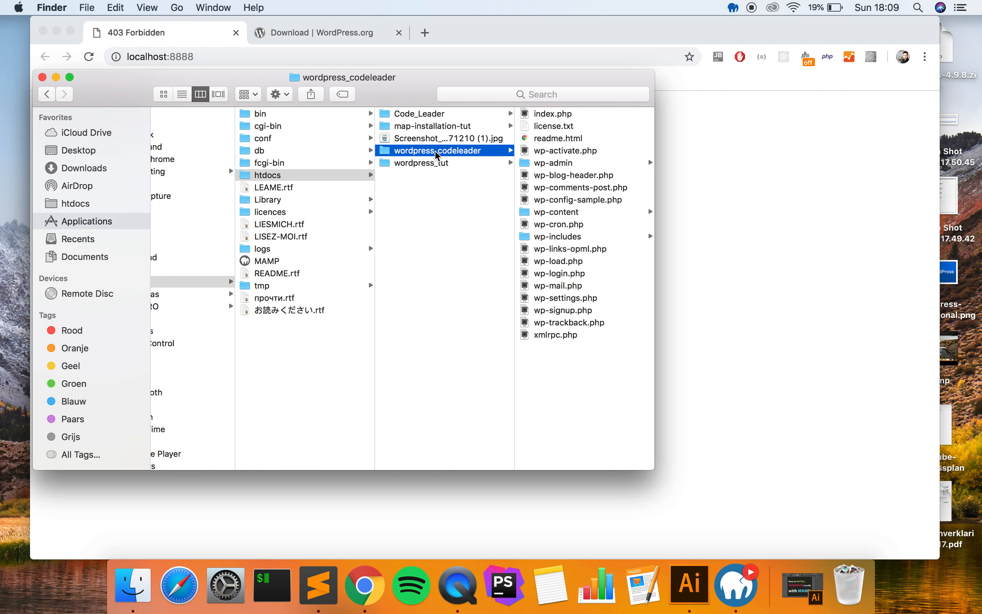
key(super+x)
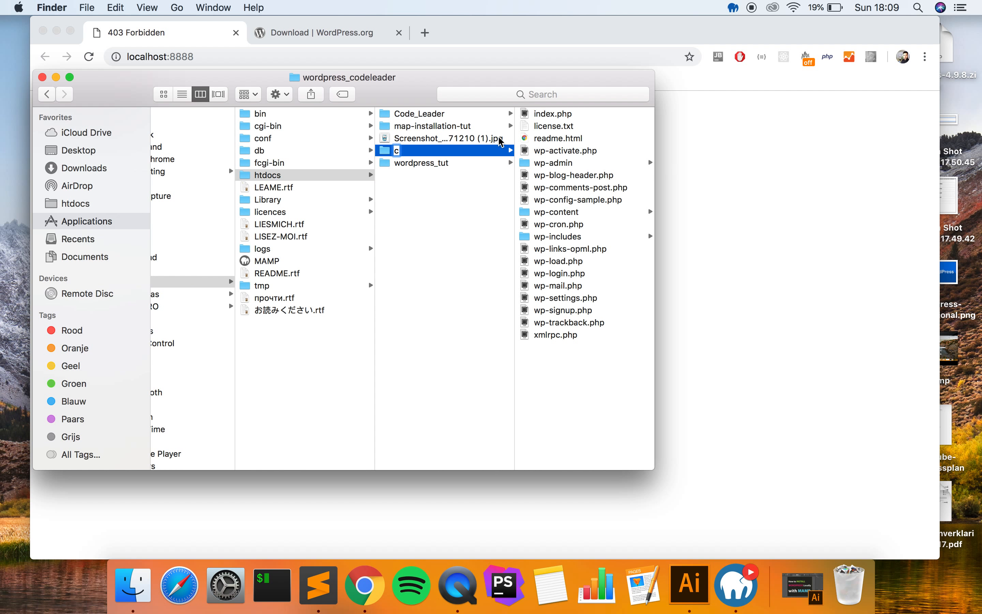
key(super+z)
key(Return)
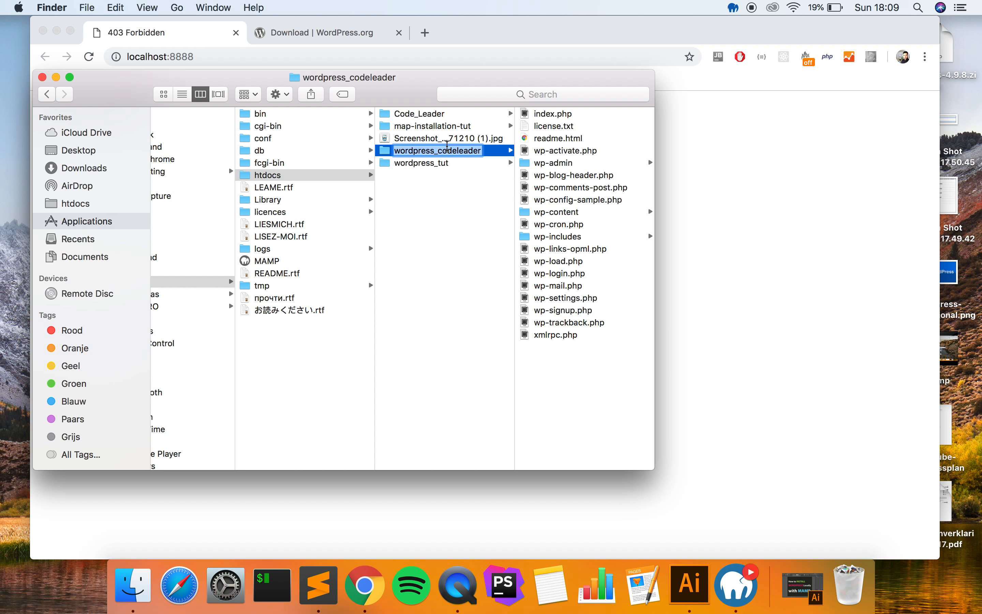
click(709, 168)
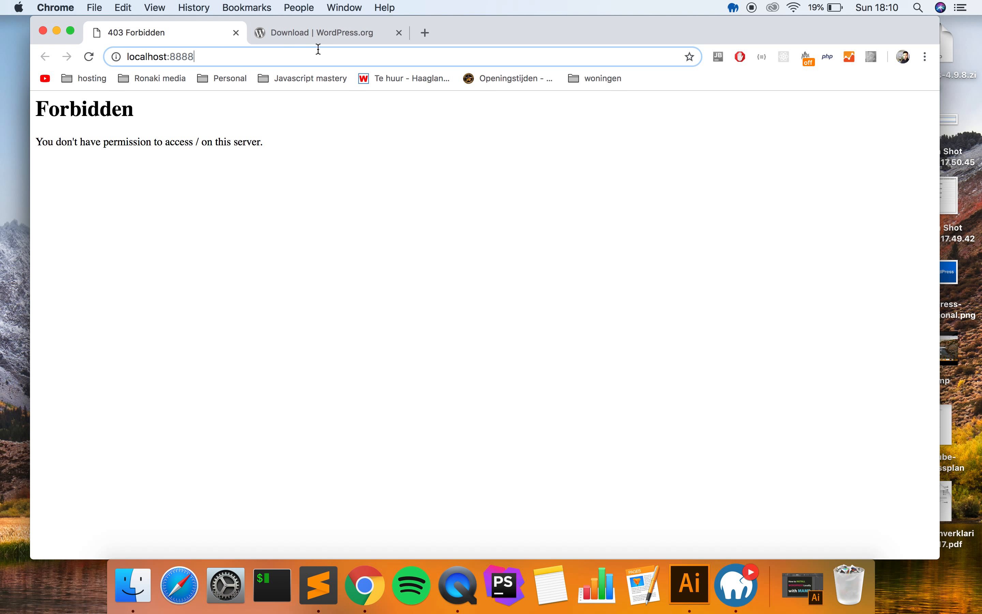
- Load localhost:8888/wordpress_codeleader in the browser
click(319, 49)
text(wordpress_codeleader)
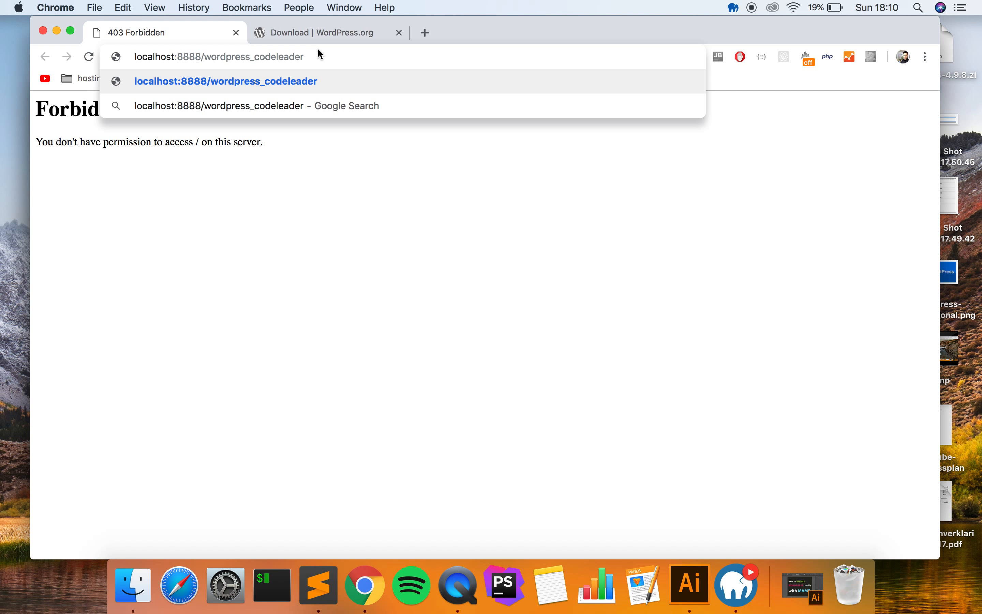
key(Return)
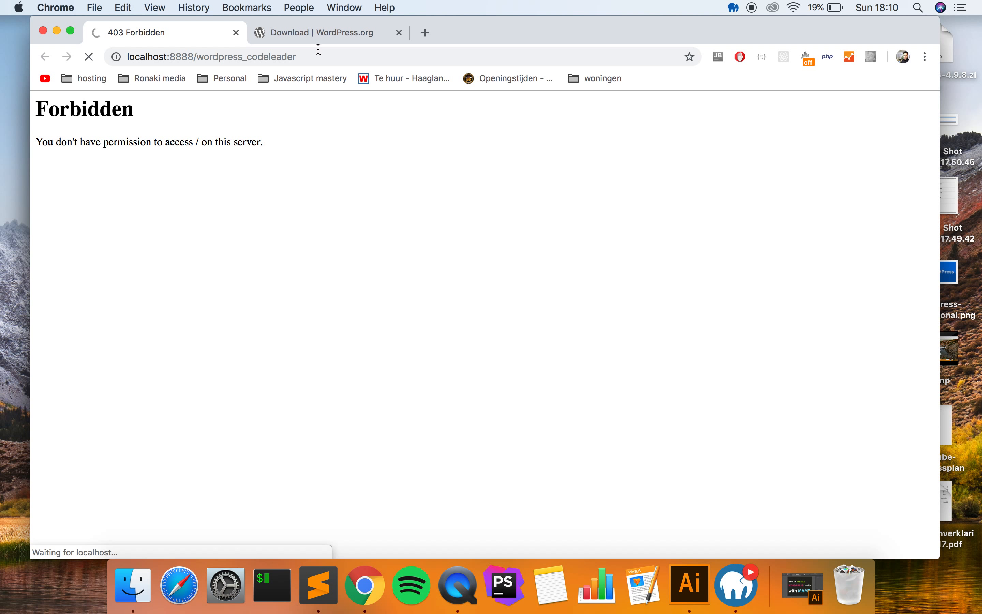
scroll(371, 278, down, 2)
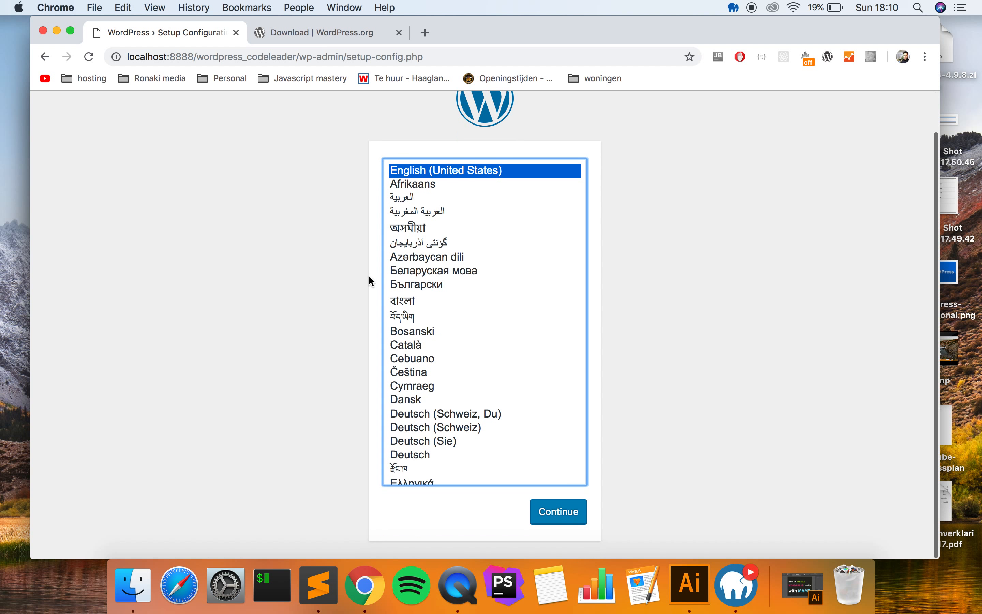
scroll(648, 205, up, 2)
scroll(632, 191, down, 2)
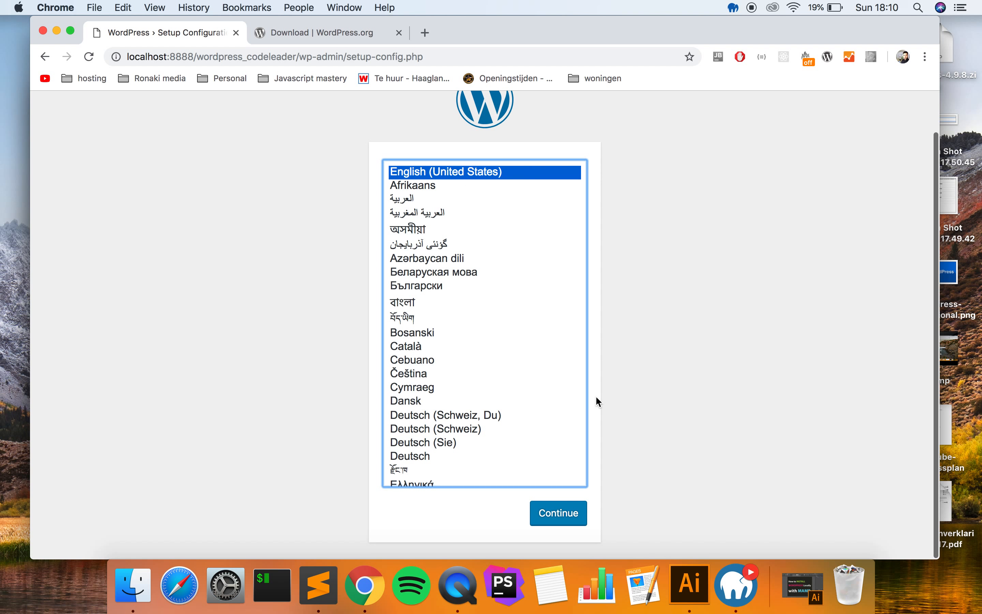
- Continue with English and pass the welcome page with Let's go!
click(555, 506)
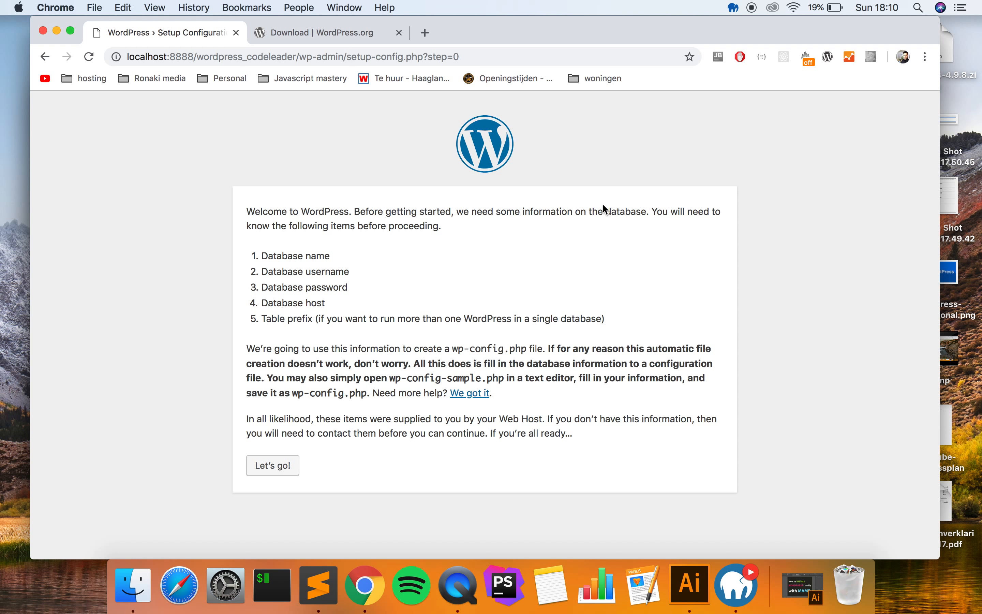
drag(373, 229, 405, 229)
click(420, 229)
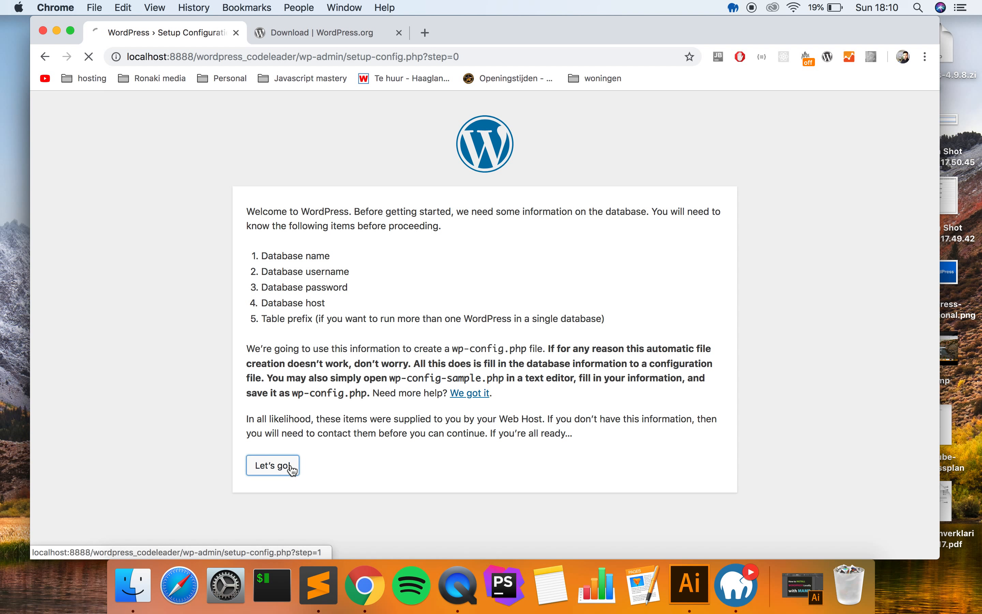
click(287, 465)
- Check the localhost databases in MAMP PRO, then enter wordpress_codeleader as the Database Name
click(428, 252)
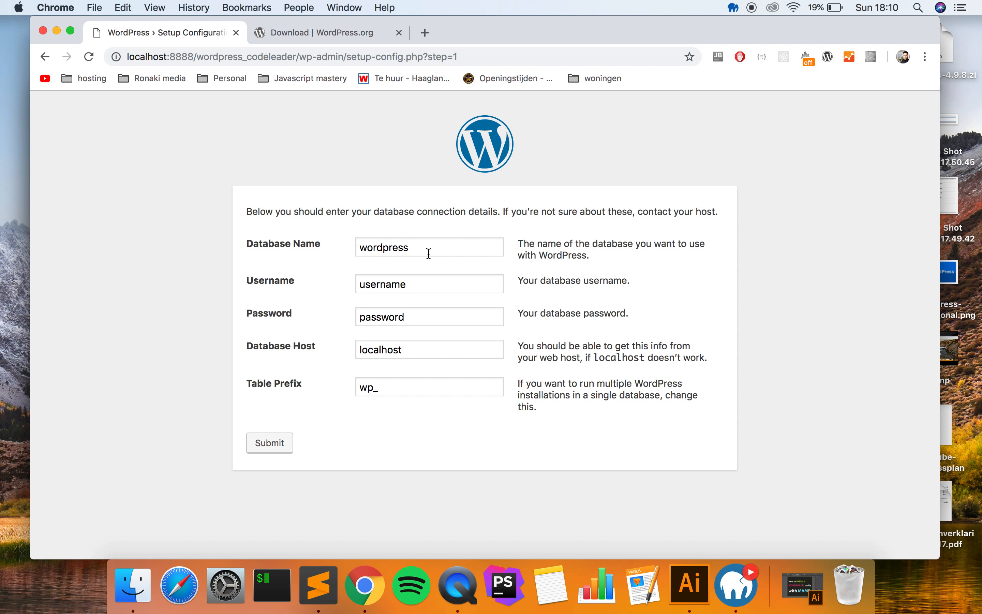
double_click(443, 248)
click(507, 234)
click(737, 585)
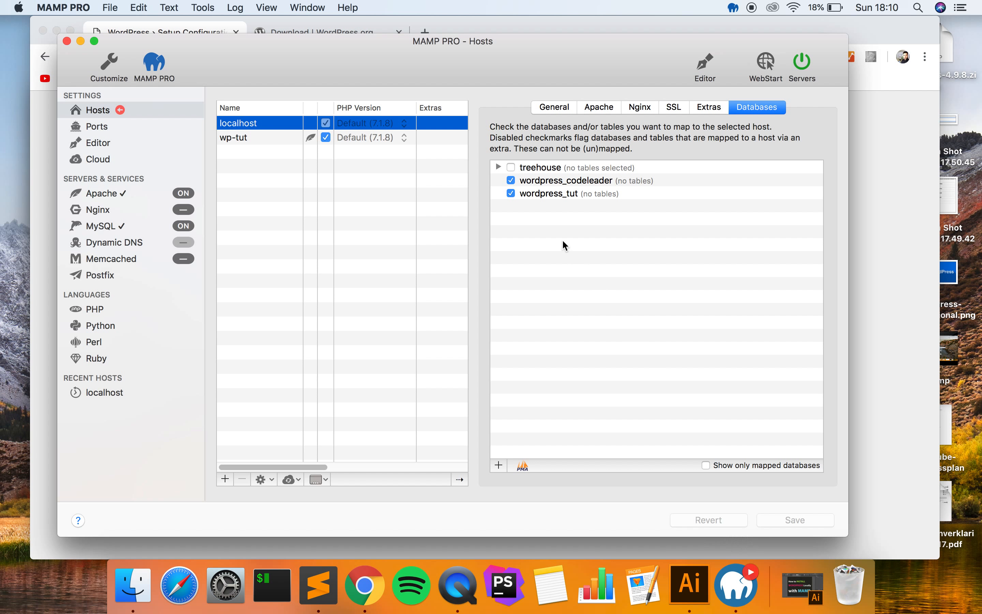
click(561, 194)
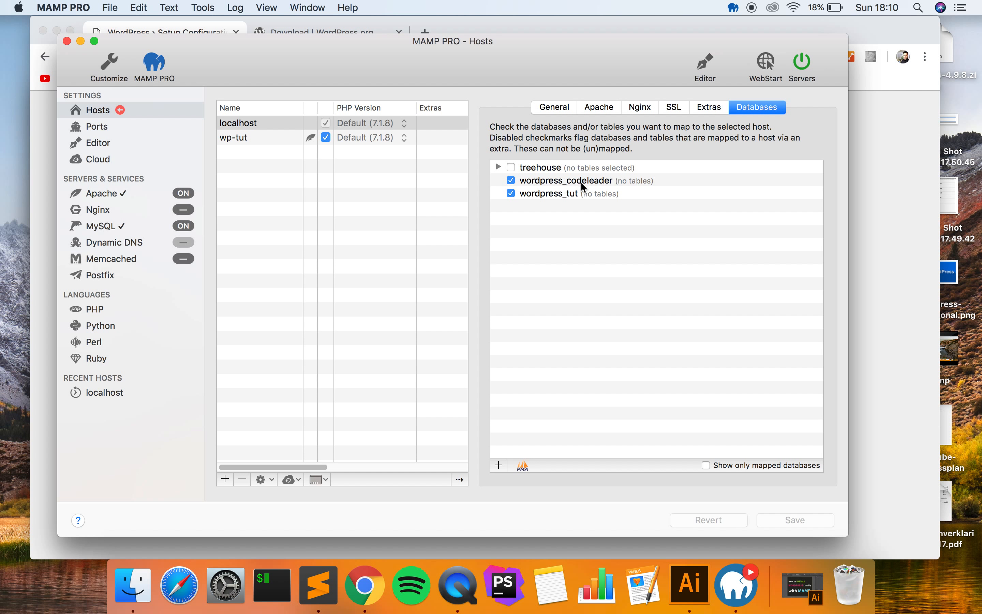
click(876, 272)
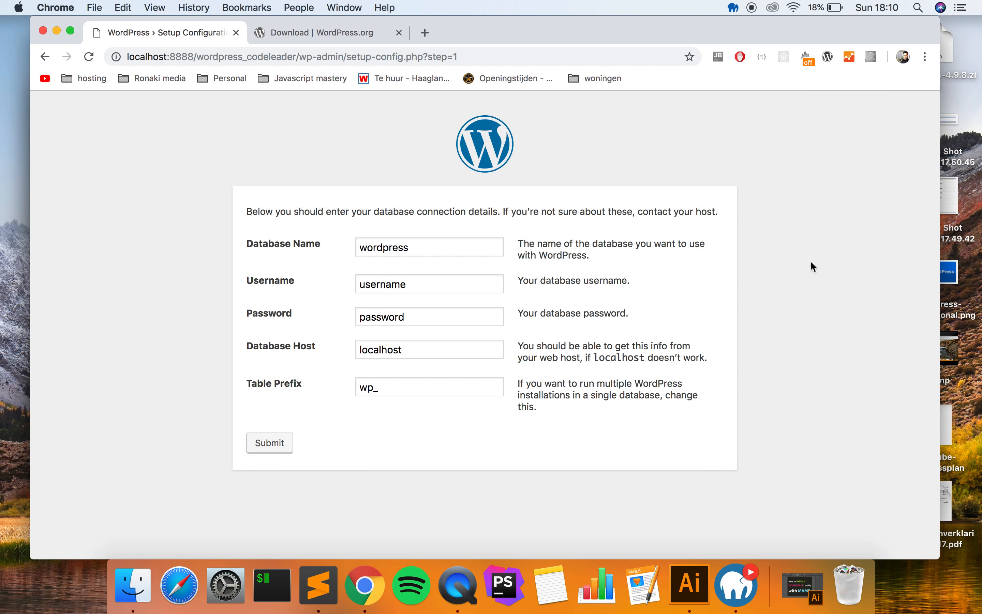
double_click(447, 247)
text(wordpres)
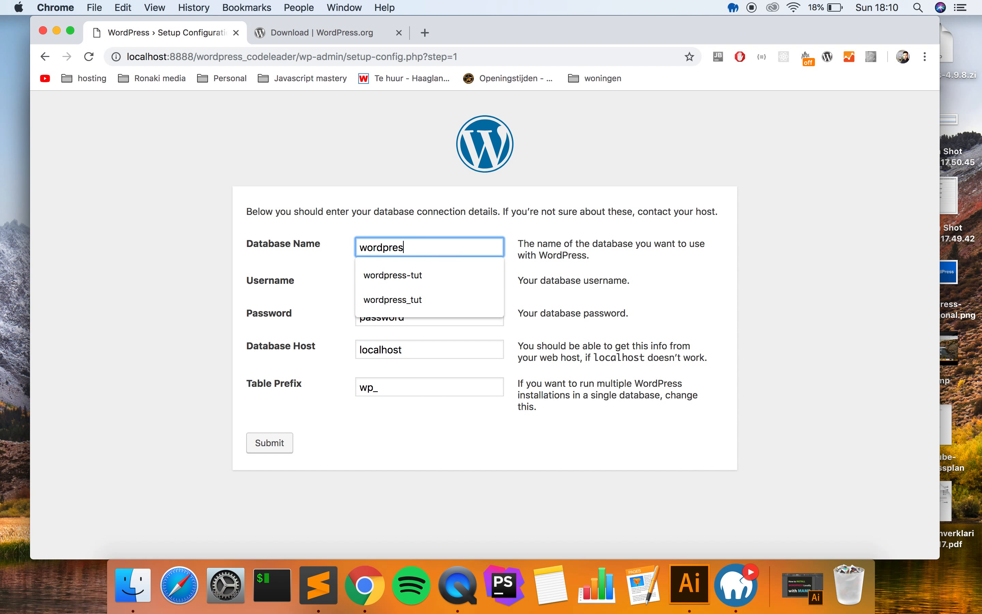
text(s_codeleader)
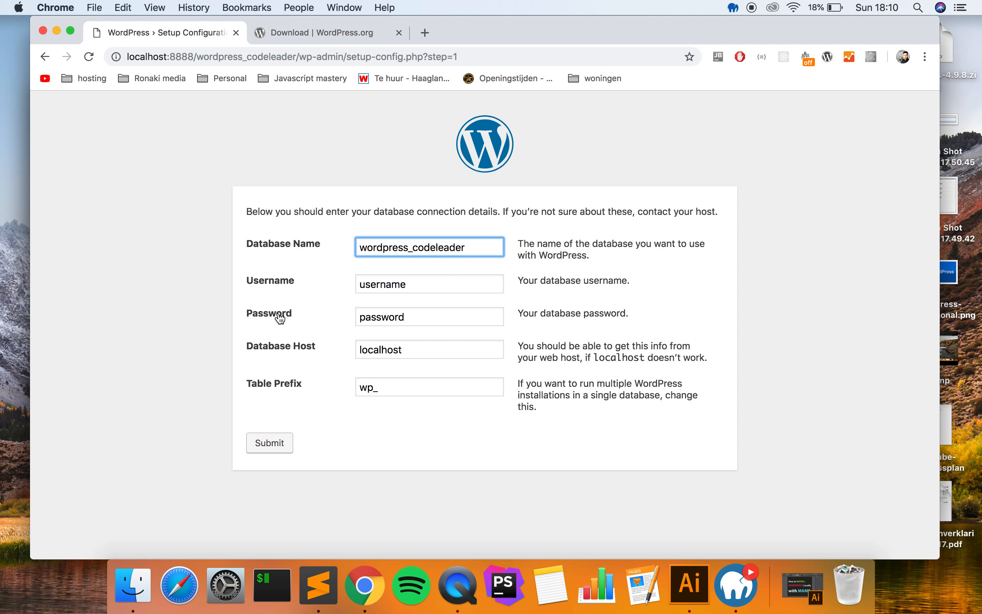
click(733, 581)
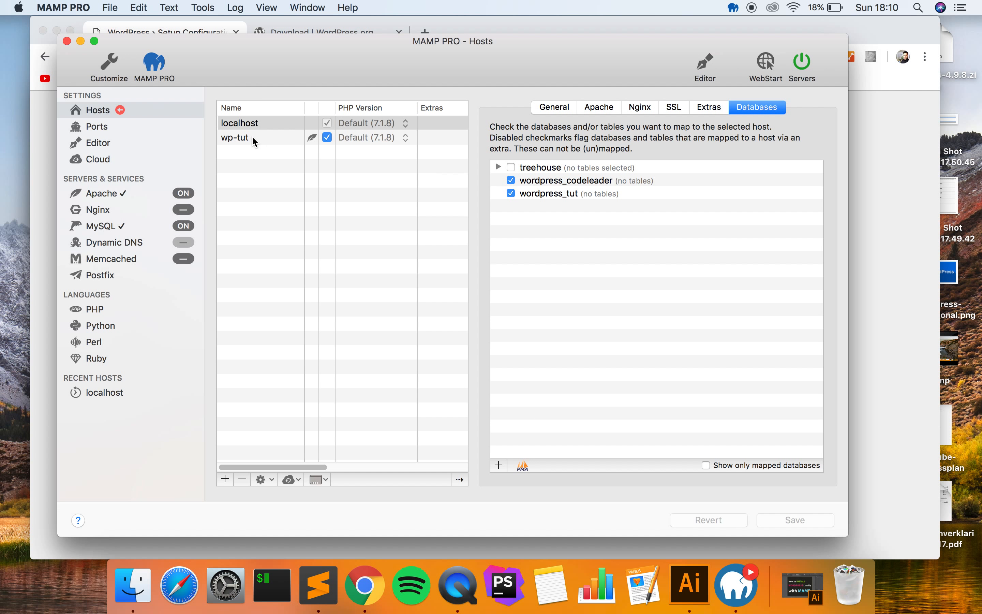
- Check the localhost host's mapped databases in MAMP PRO, then minimize MAMP PRO to reveal the WordPress form
click(264, 126)
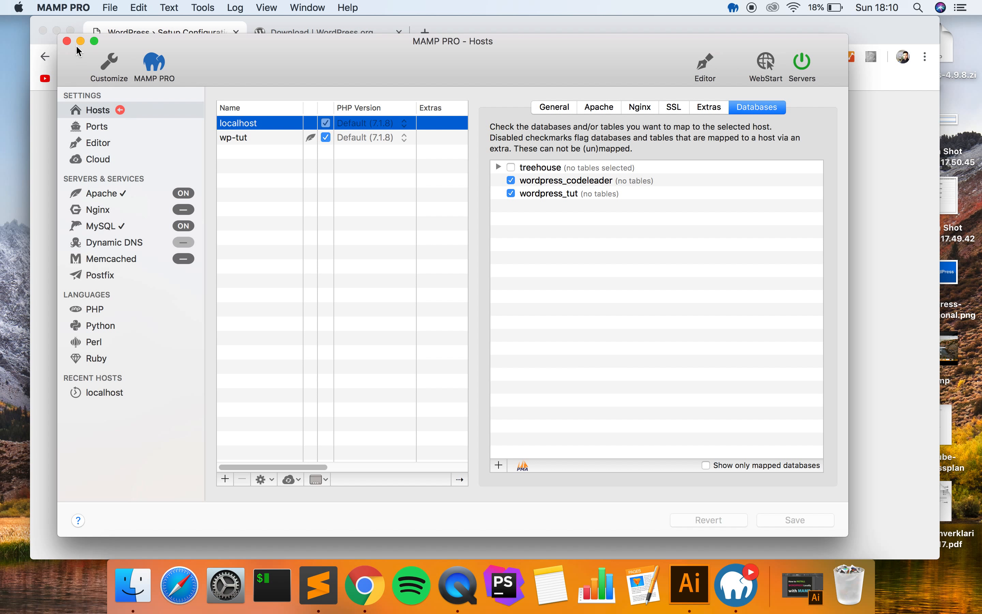
drag(373, 63, 420, 63)
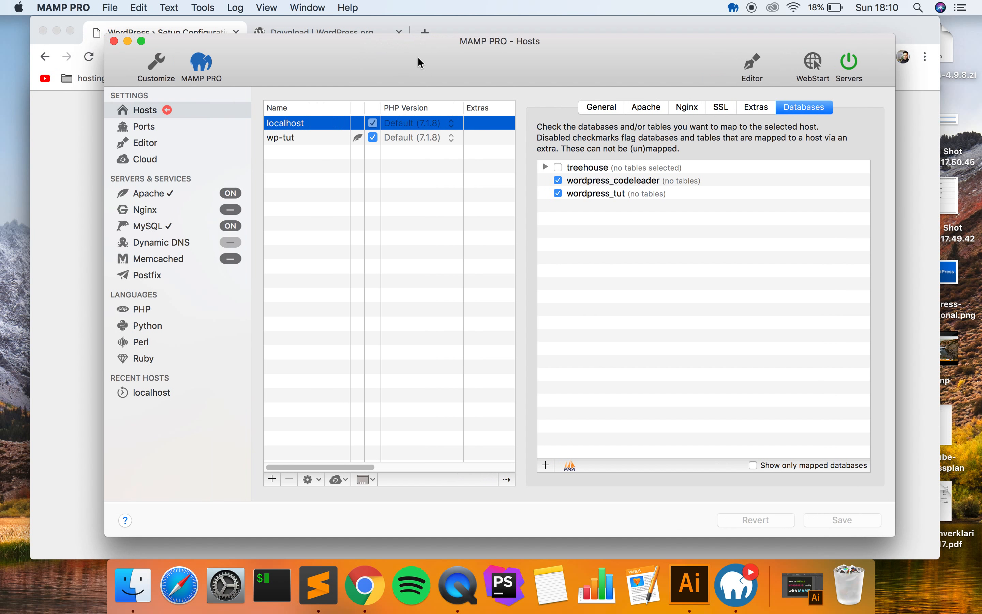
click(128, 41)
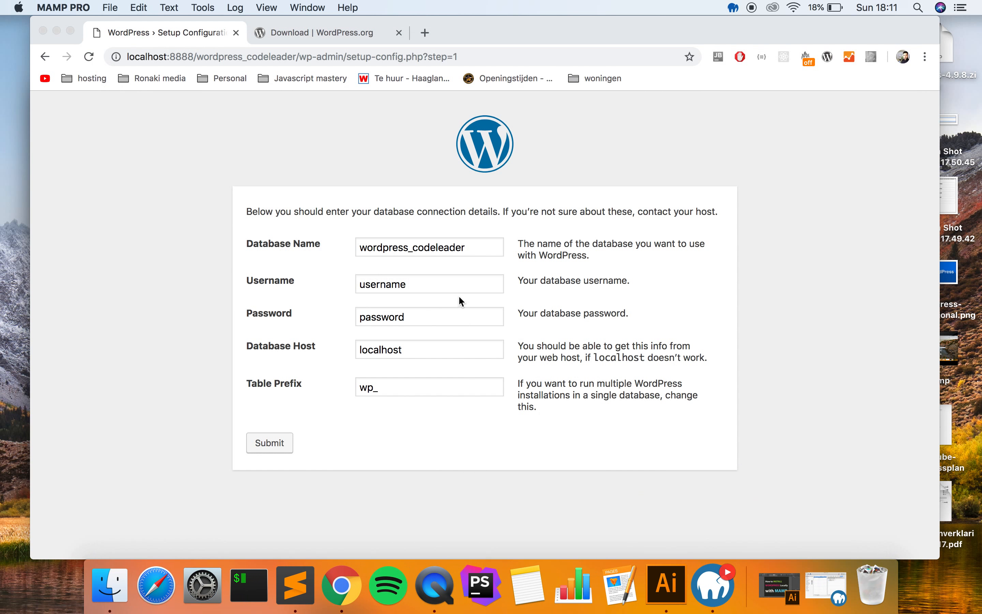
click(292, 284)
text(root)
key(Tab)
text(ro)
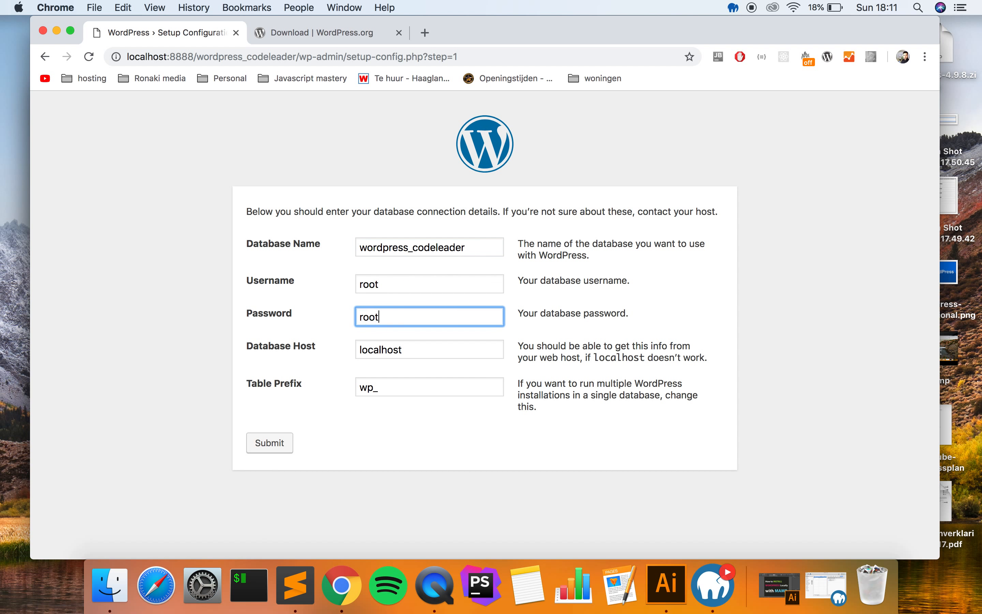
key(Tab)
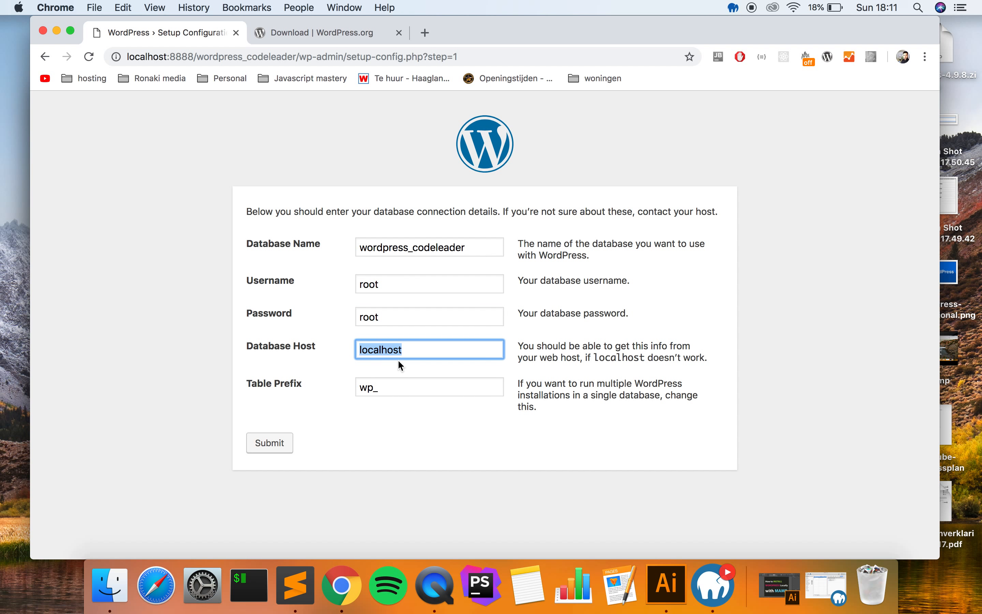
click(388, 390)
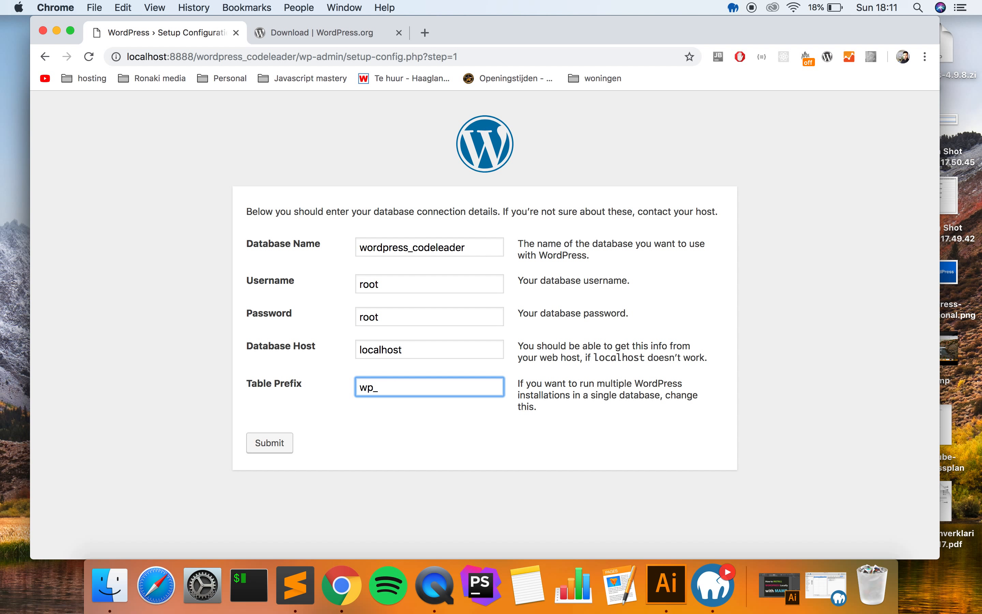
click(339, 403)
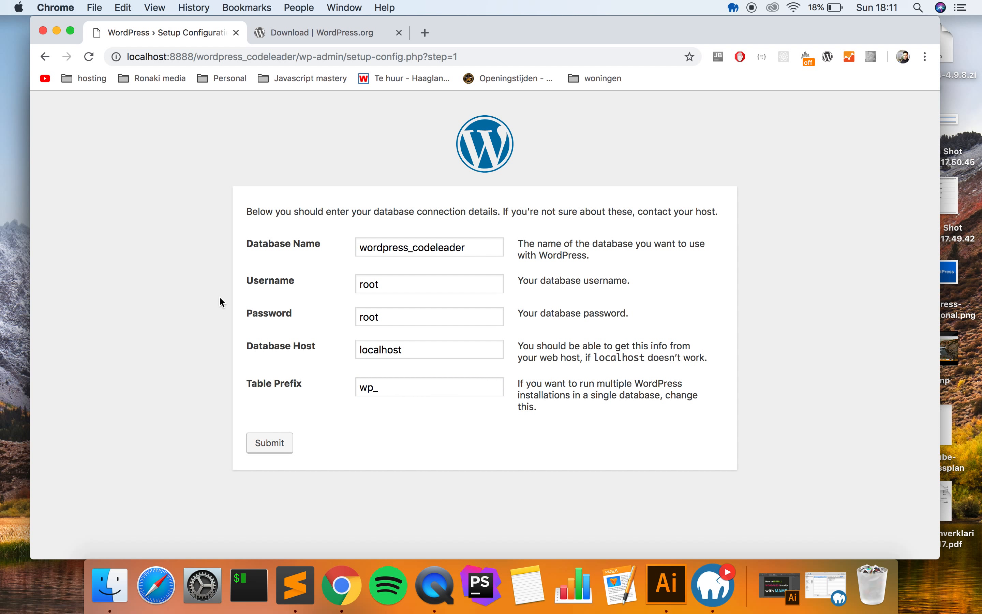
click(398, 388)
click(441, 349)
click(378, 388)
click(350, 393)
click(283, 449)
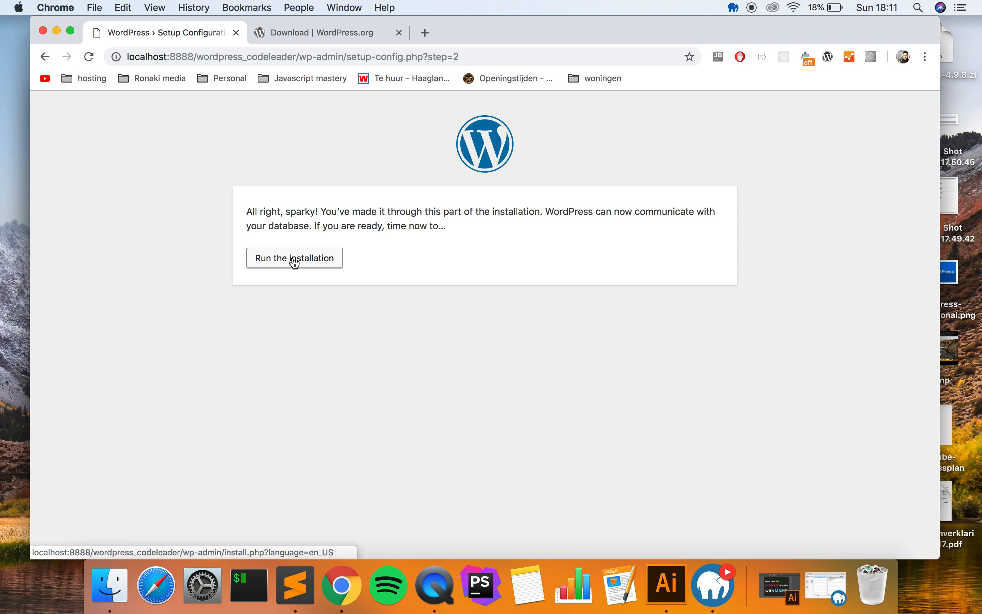
- Start the WordPress installation and enter 'Wordpress codeleader' as the site title
click(295, 260)
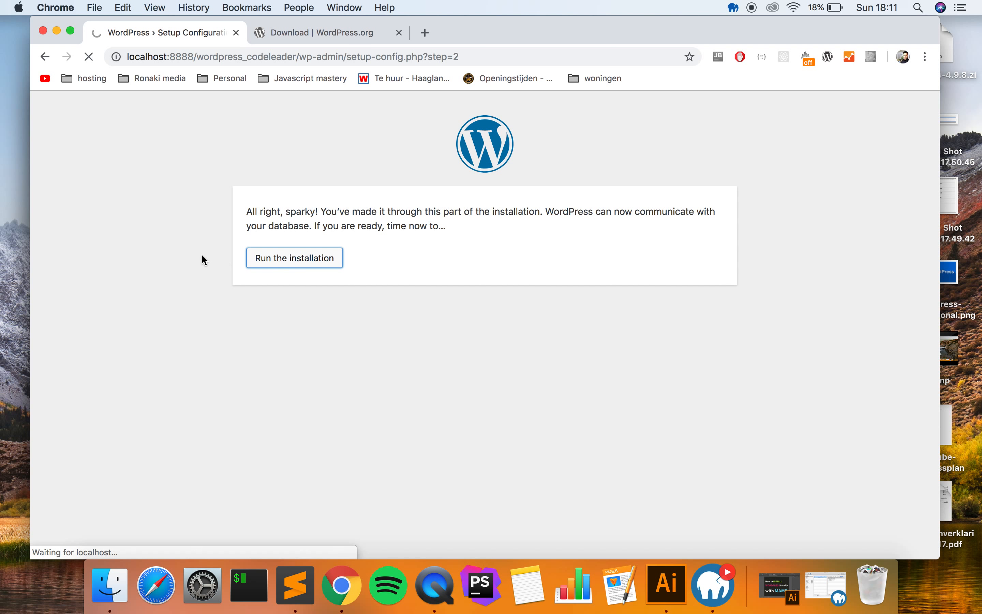
scroll(205, 260, down, 3)
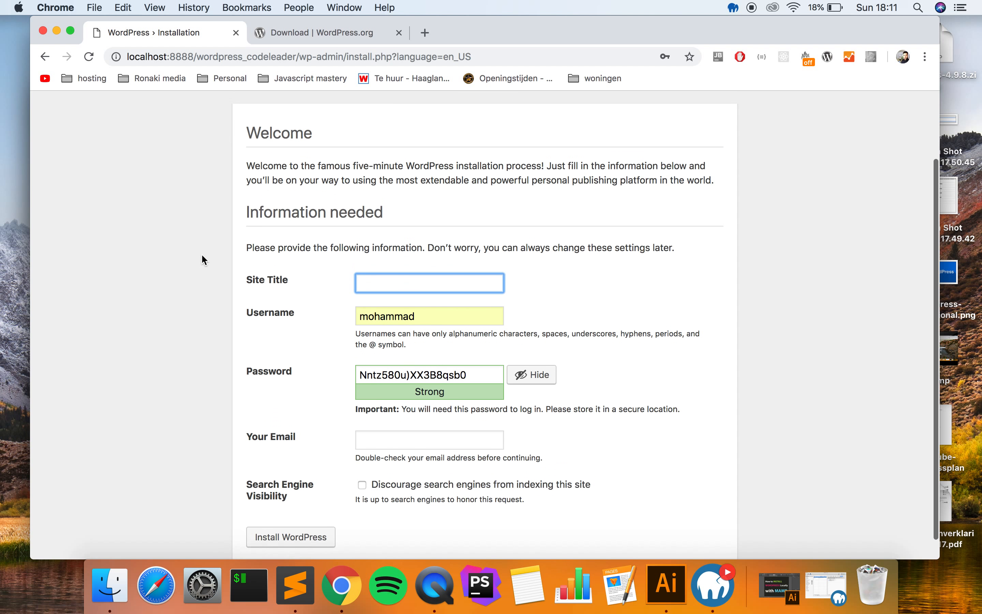
scroll(319, 251, down, 1)
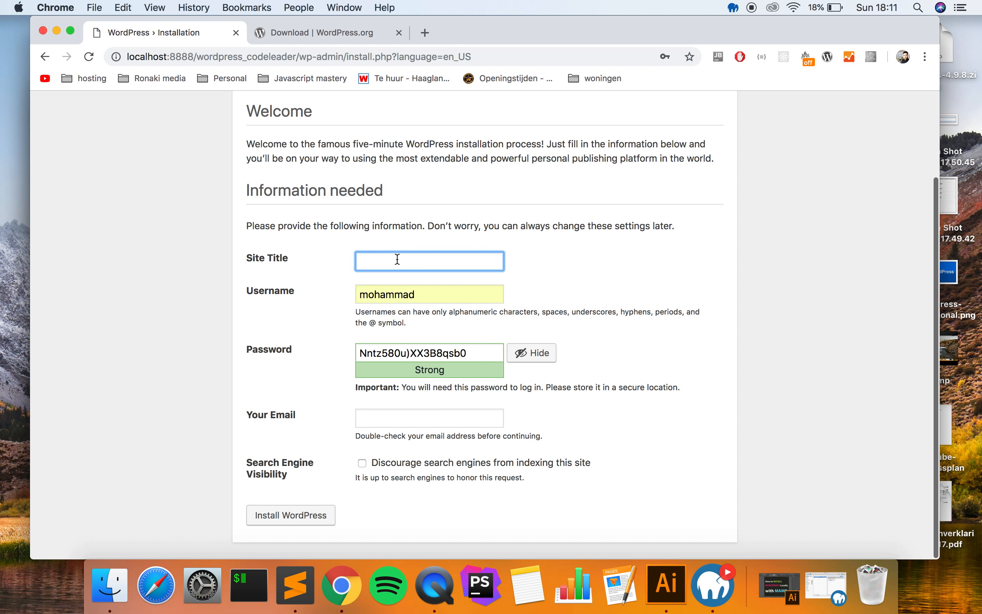
text(Wordpress codealeader)
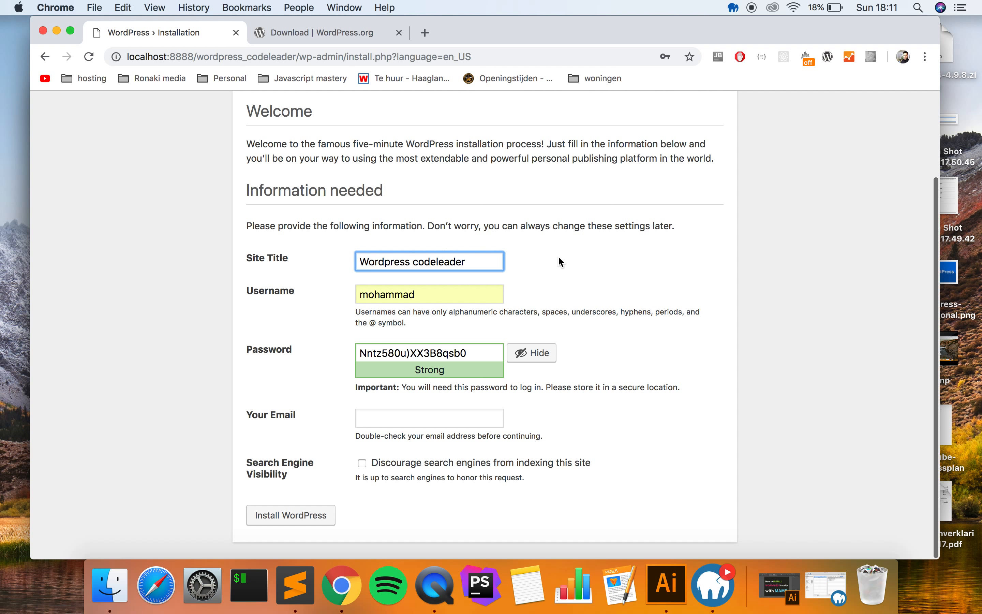
click(451, 299)
click(548, 271)
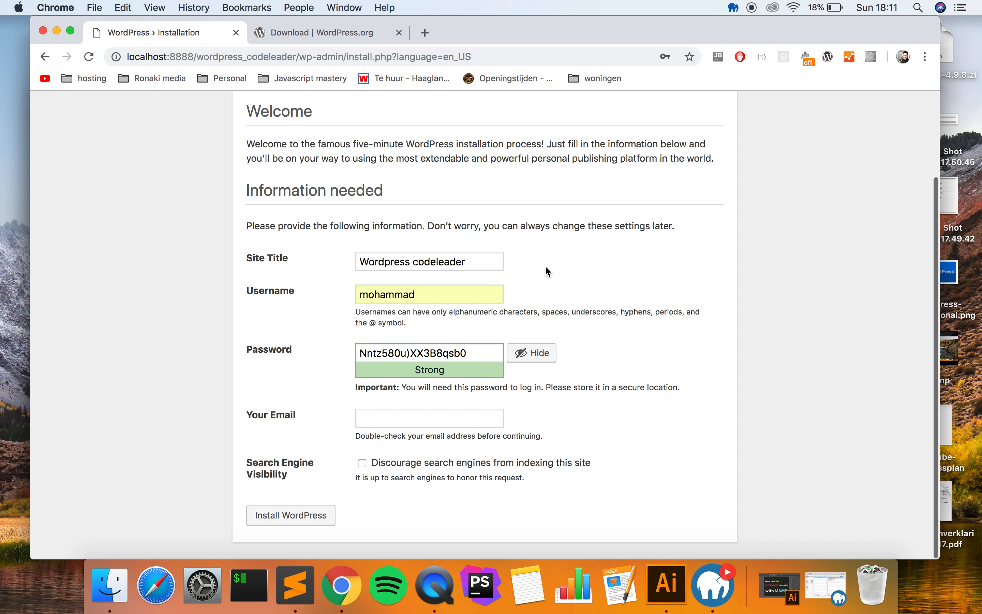
double_click(422, 294)
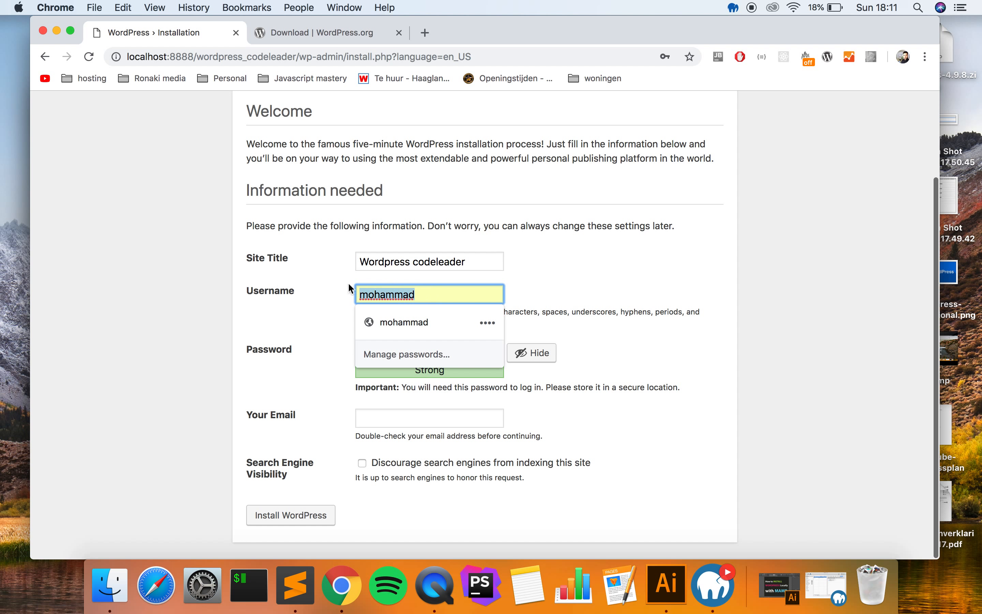
click(422, 292)
click(314, 303)
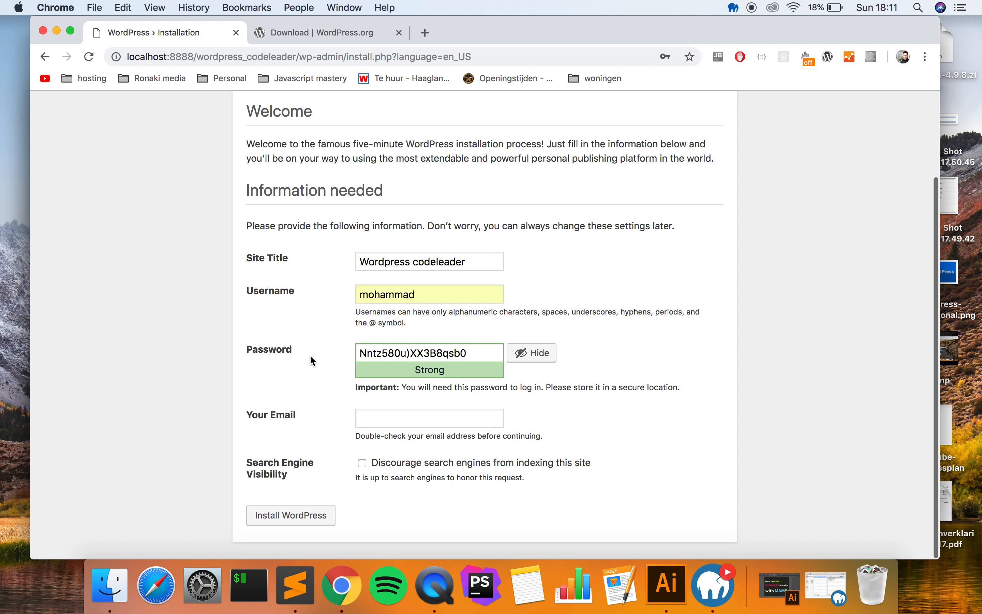
- Copy the generated admin password to the clipboard
click(487, 352)
key(super+a)
key(super+c)
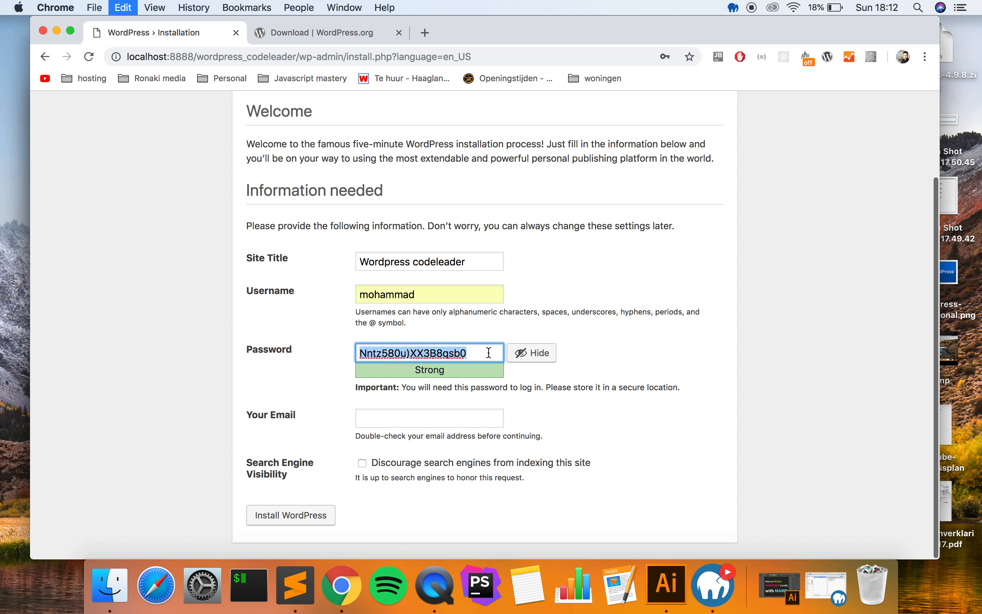
click(260, 390)
- Fill in Your Email with the saved address and run Install WordPress
click(376, 422)
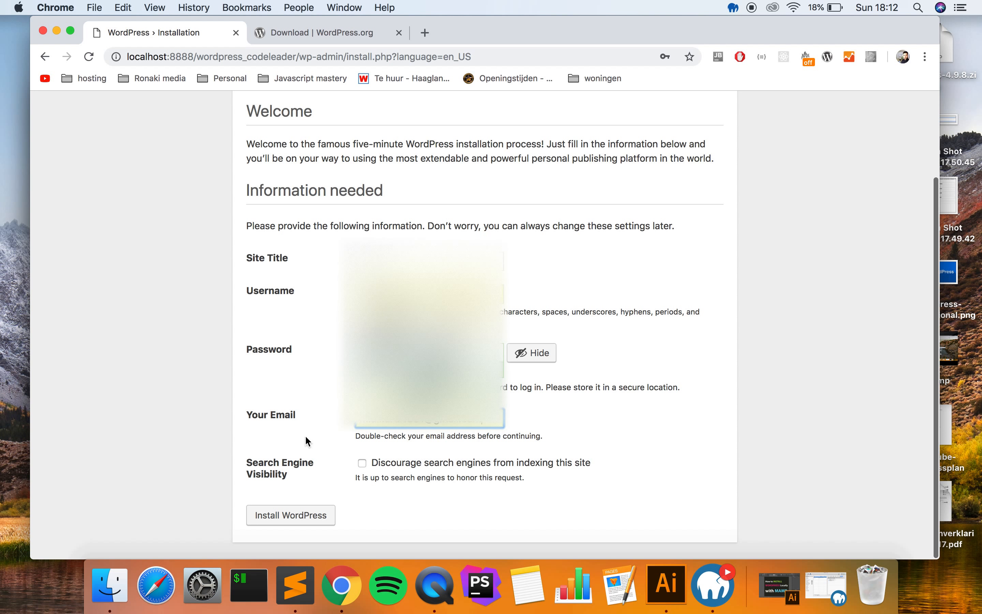
drag(472, 422, 294, 422)
key(BackSpace)
click(318, 406)
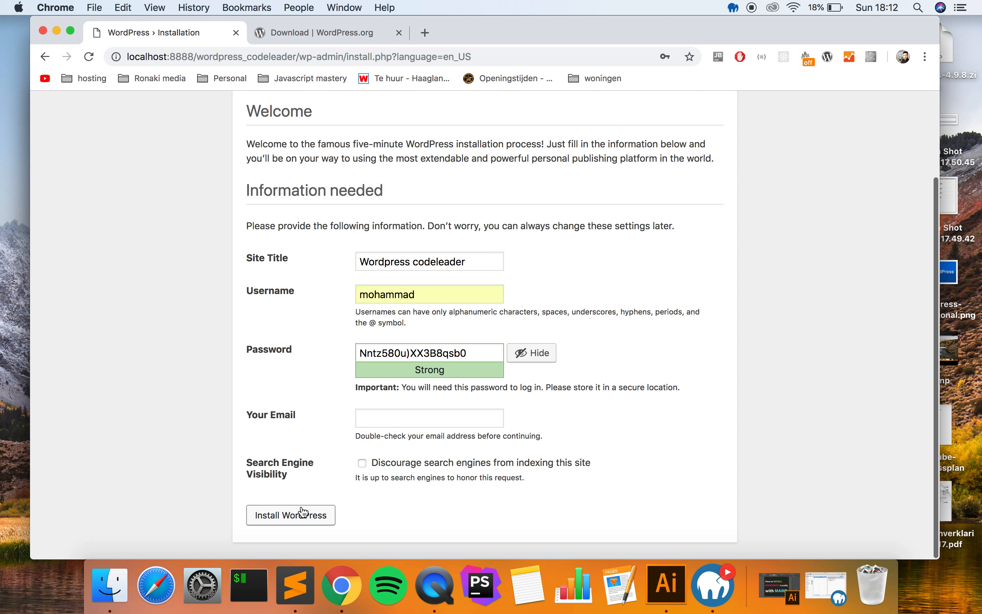
click(304, 512)
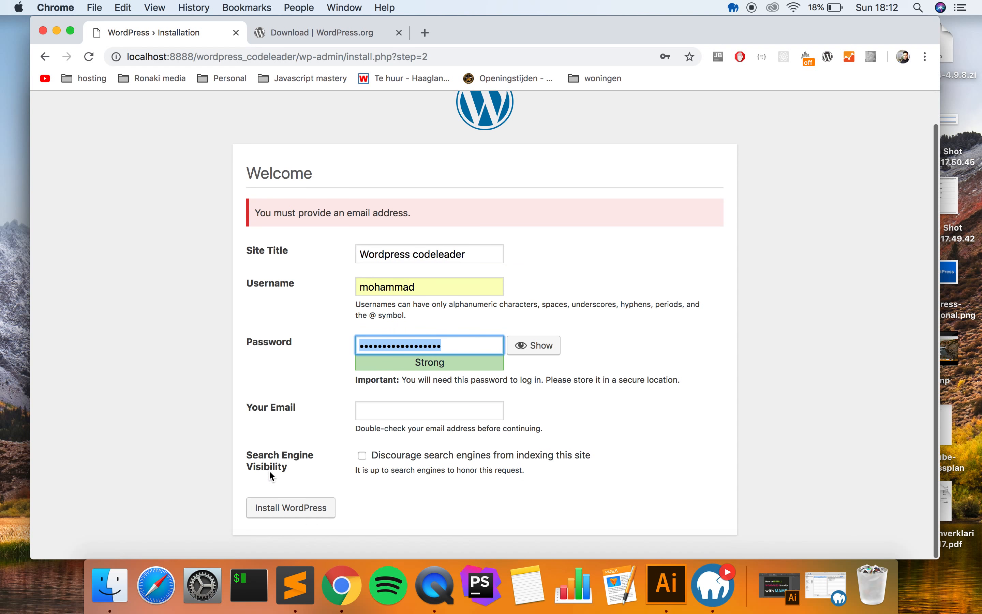
click(384, 416)
click(459, 261)
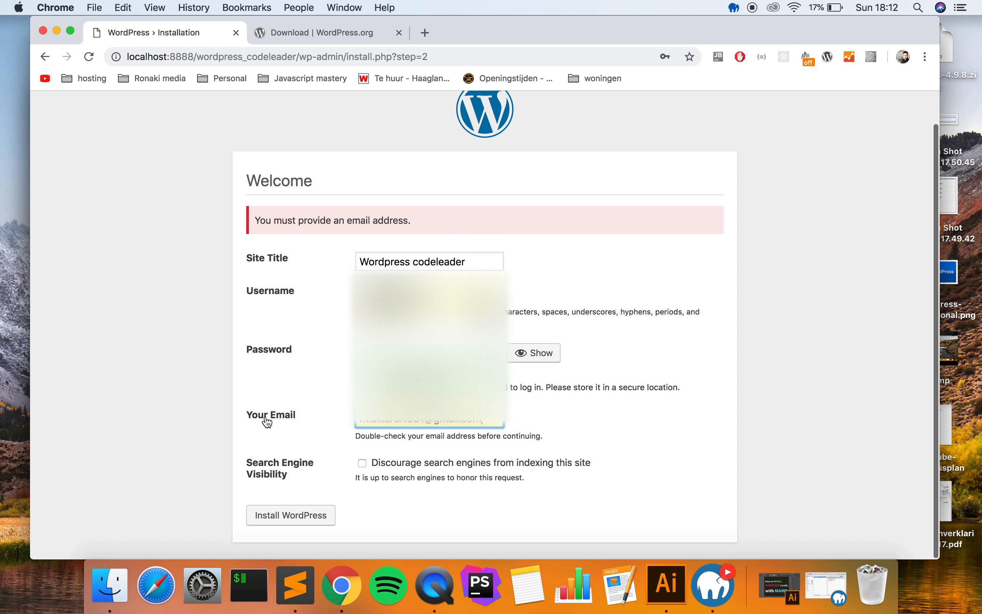
click(282, 511)
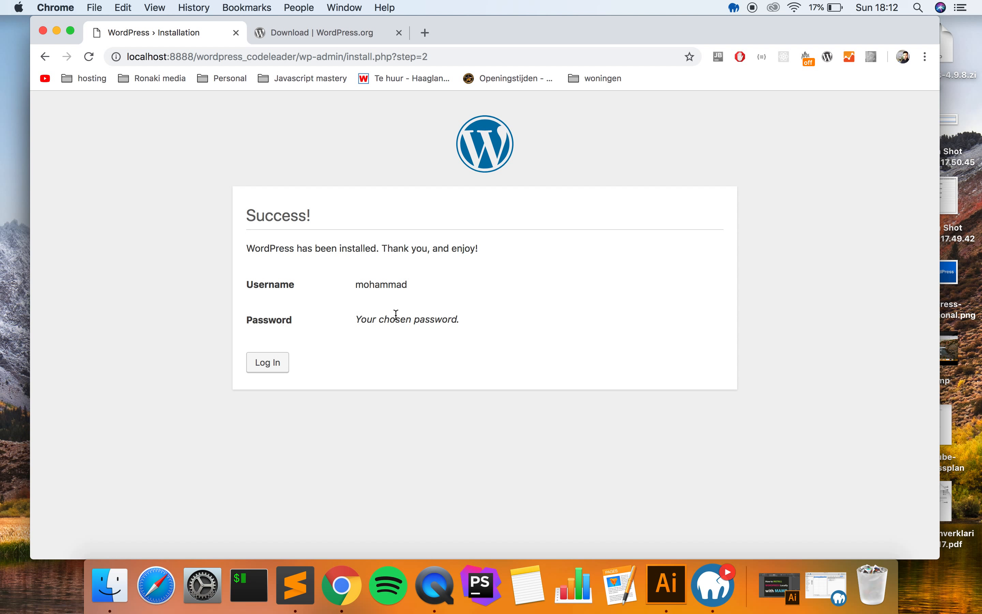
- Log in to the dashboard with the copied generated password, dismissing the update-password prompt
click(260, 365)
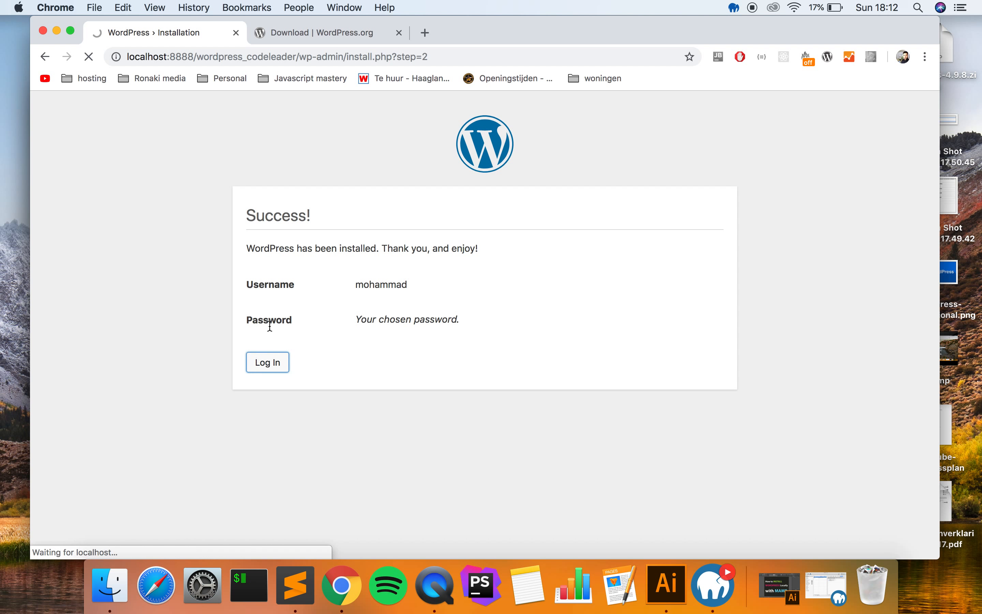
double_click(466, 345)
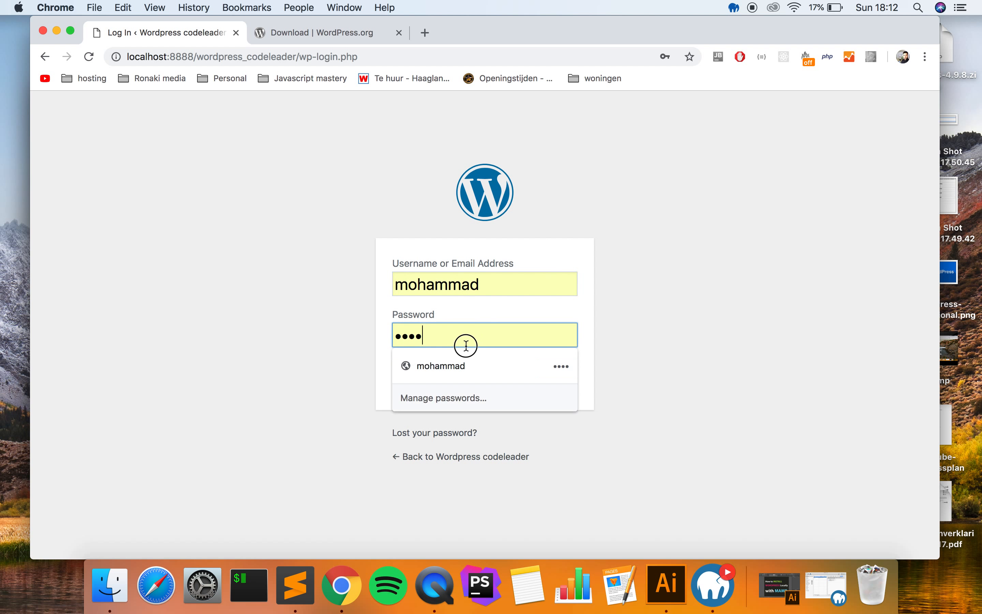
key(super+v)
click(339, 361)
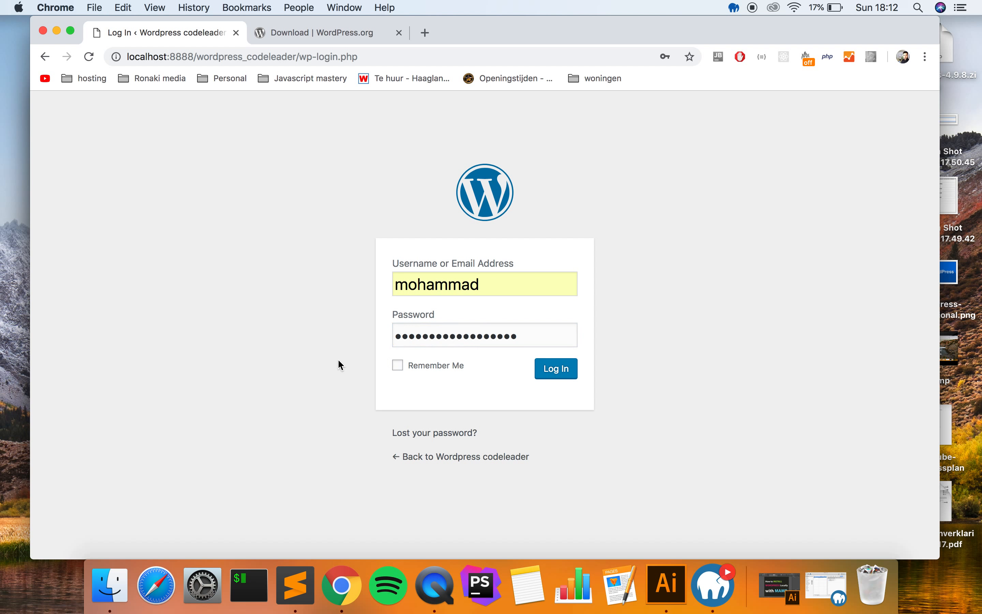
click(523, 335)
click(630, 322)
click(559, 378)
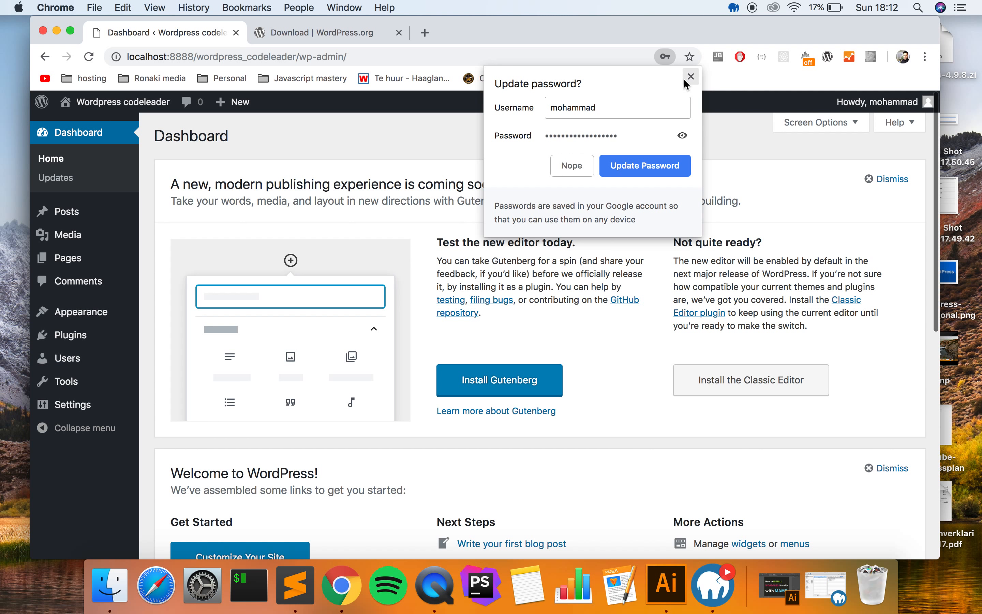
click(664, 165)
- Open the Visit Site link in a new tab and switch to it
scroll(523, 228, down, 10)
scroll(524, 229, up, 10)
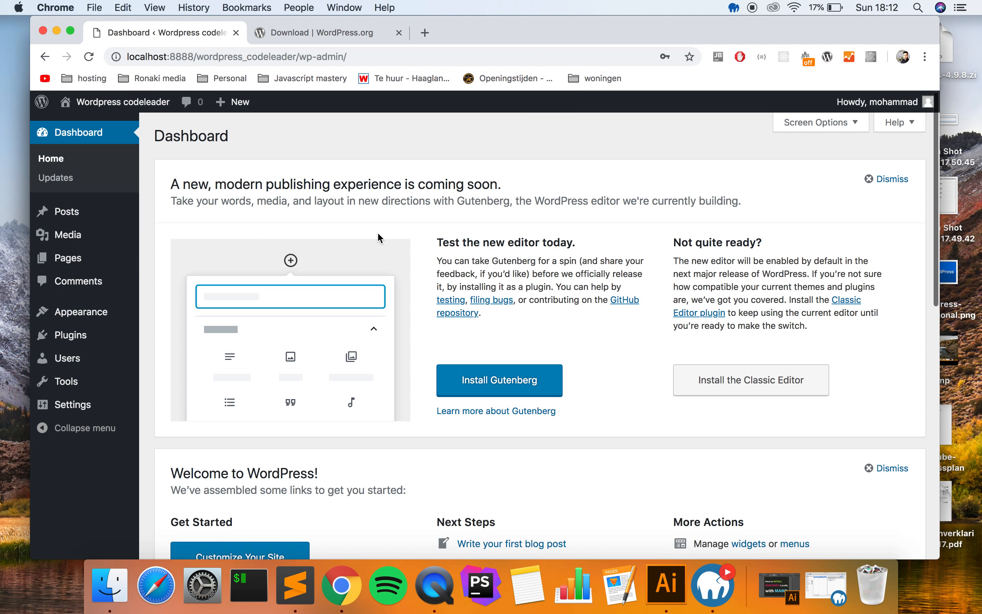
mouse_move(132, 109)
right_click(94, 125)
click(122, 128)
click(308, 32)
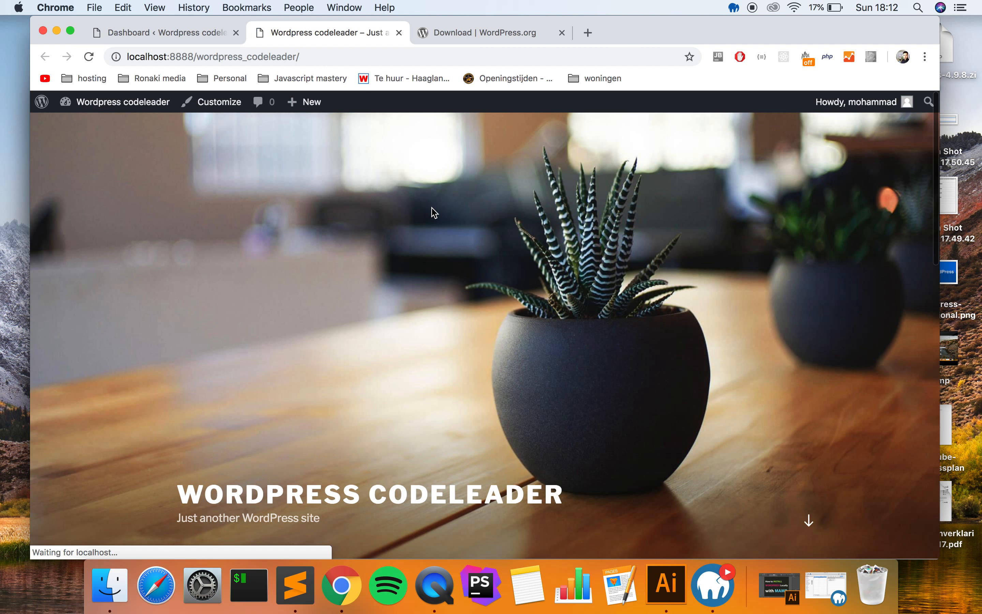
- Return from the front-page tab to the WordPress dashboard tab
scroll(432, 207, down, 10)
scroll(432, 209, up, 6)
scroll(432, 209, up, 5)
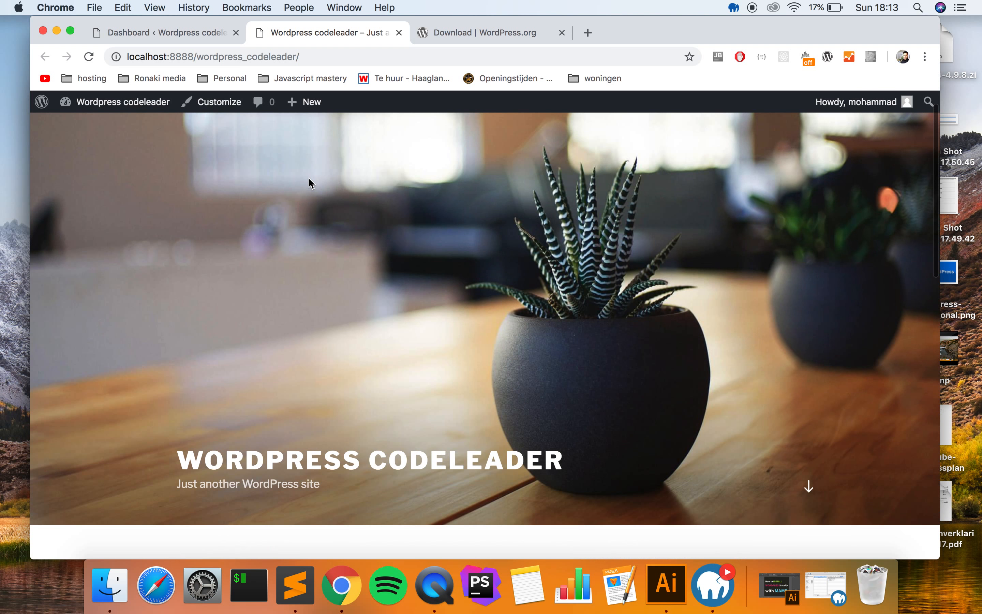
key(ctrl+shift+Tab)
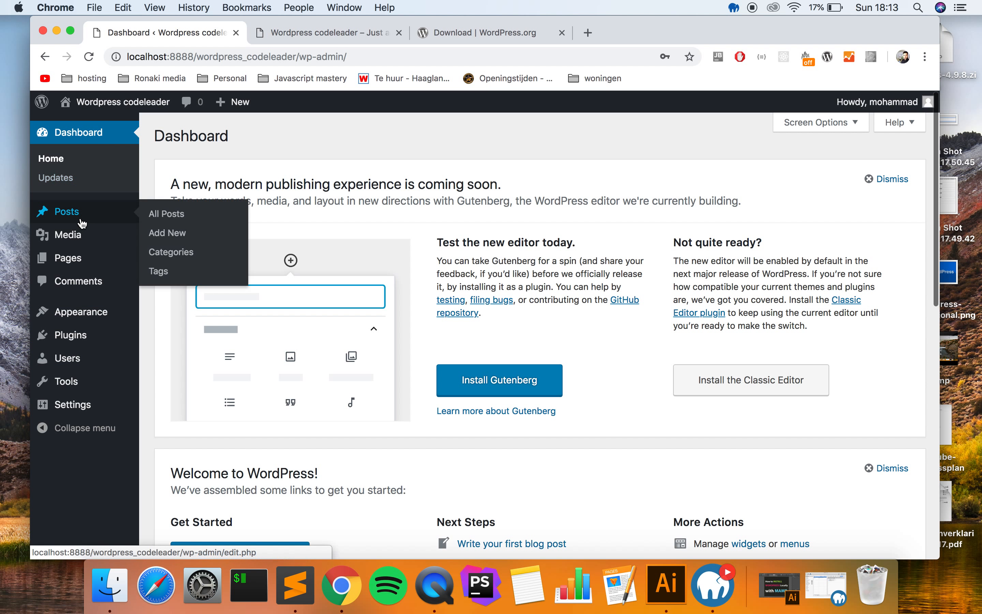
click(312, 214)
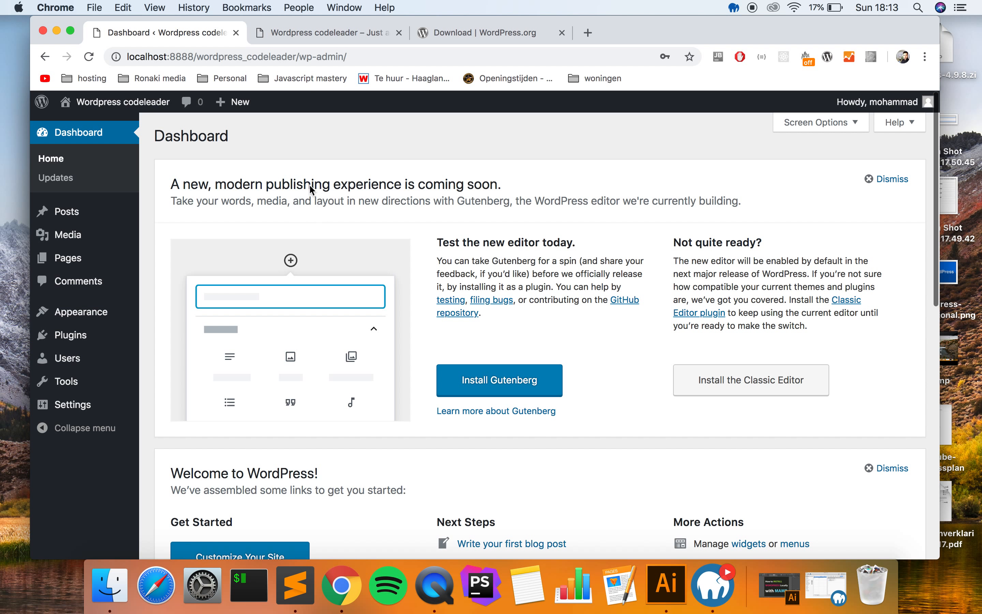
mouse_move(227, 117)
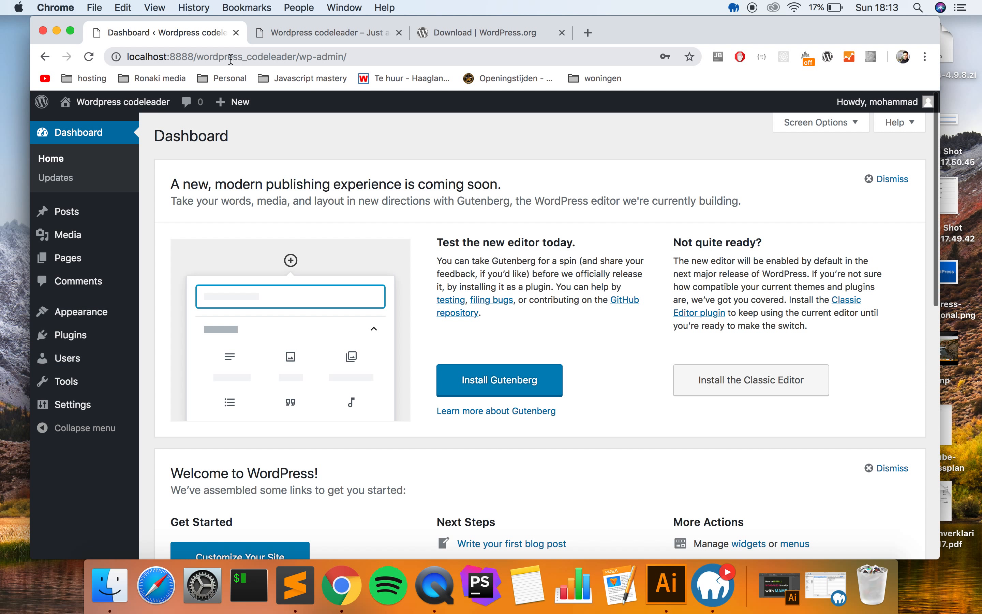
- Remove 'wp-admin/' from the address to load the front page with the Hello world! post
drag(193, 60, 293, 58)
drag(130, 59, 173, 59)
click(174, 60)
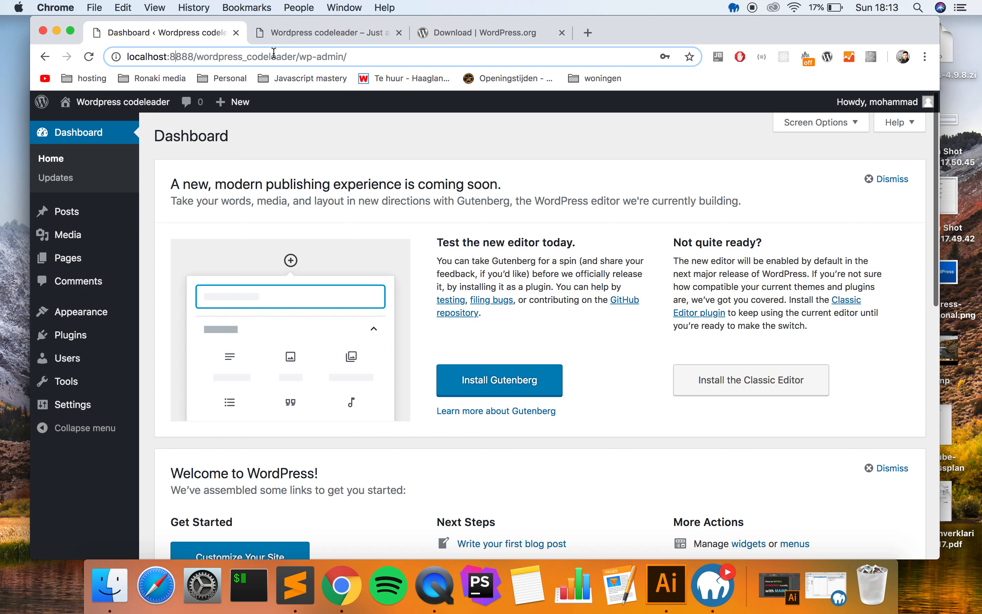
drag(302, 58, 368, 57)
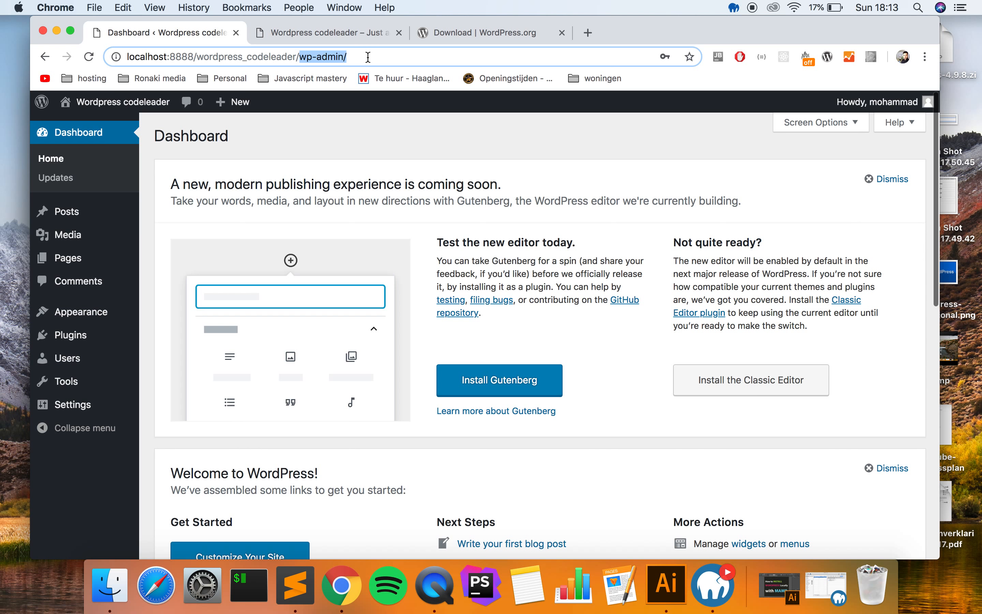
key(BackSpace)
key(Return)
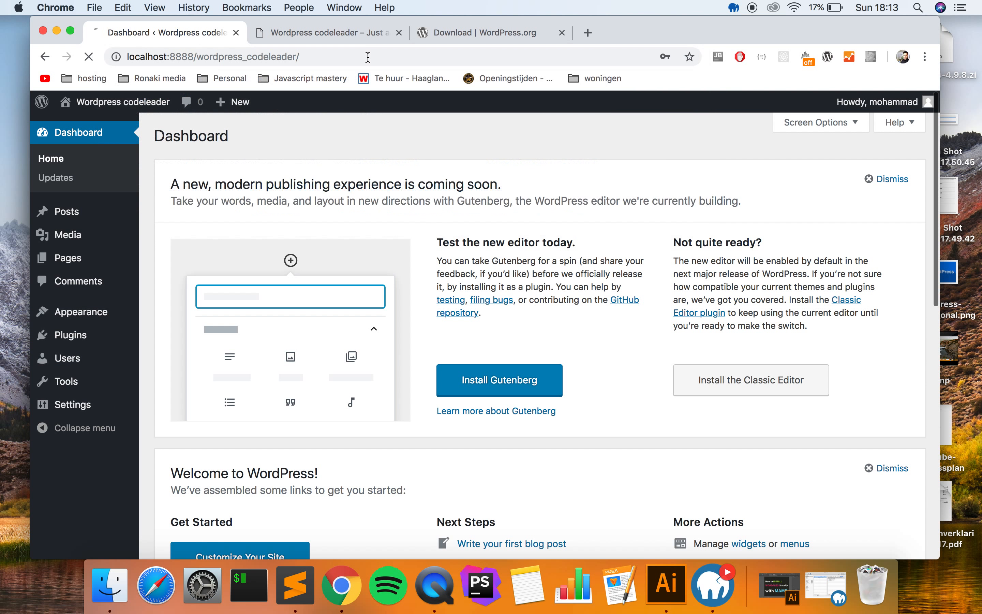
scroll(414, 179, down, 10)
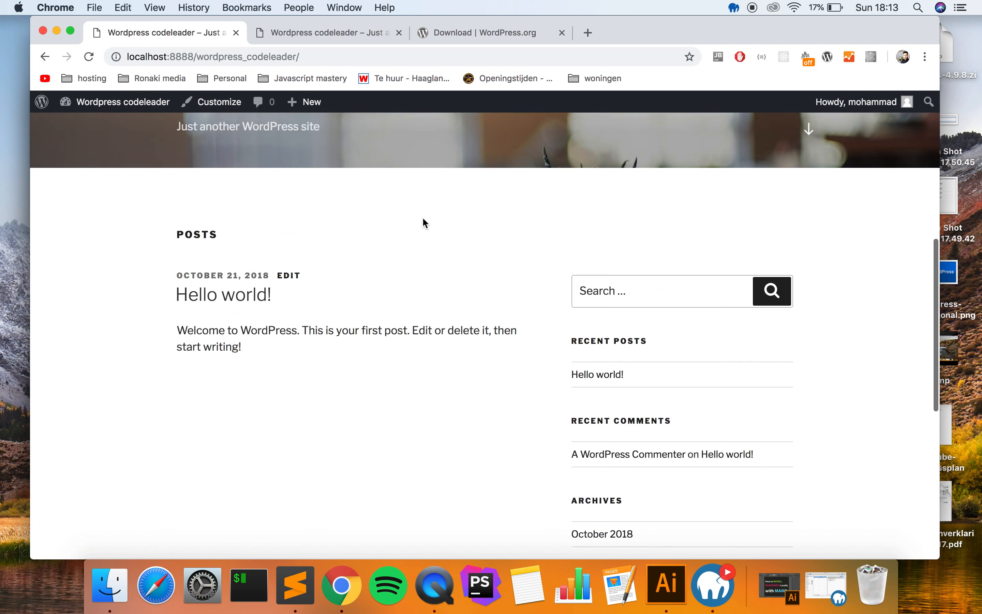
scroll(422, 217, up, 10)
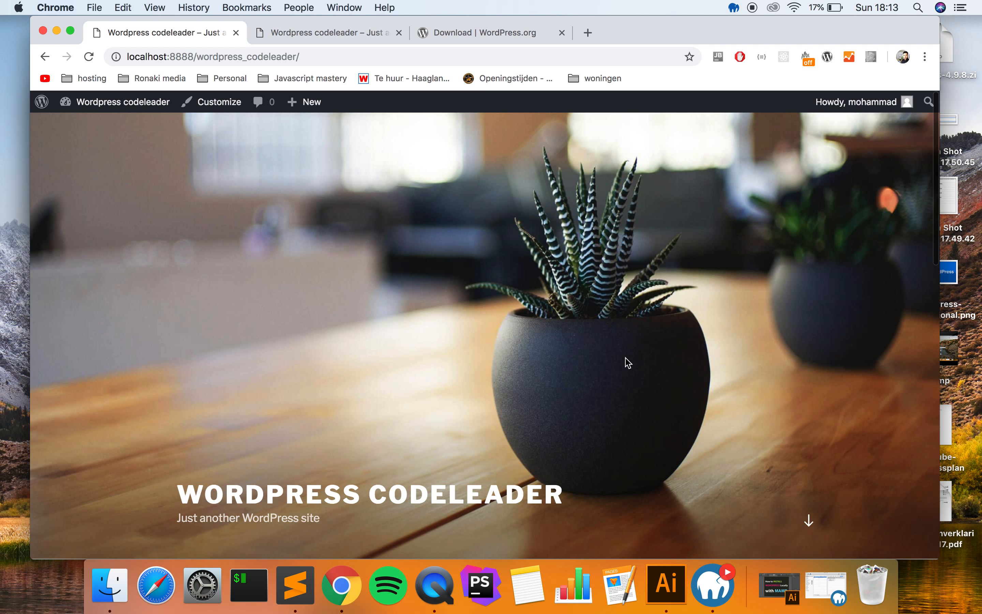
scroll(562, 434, down, 5)
scroll(561, 434, up, 5)
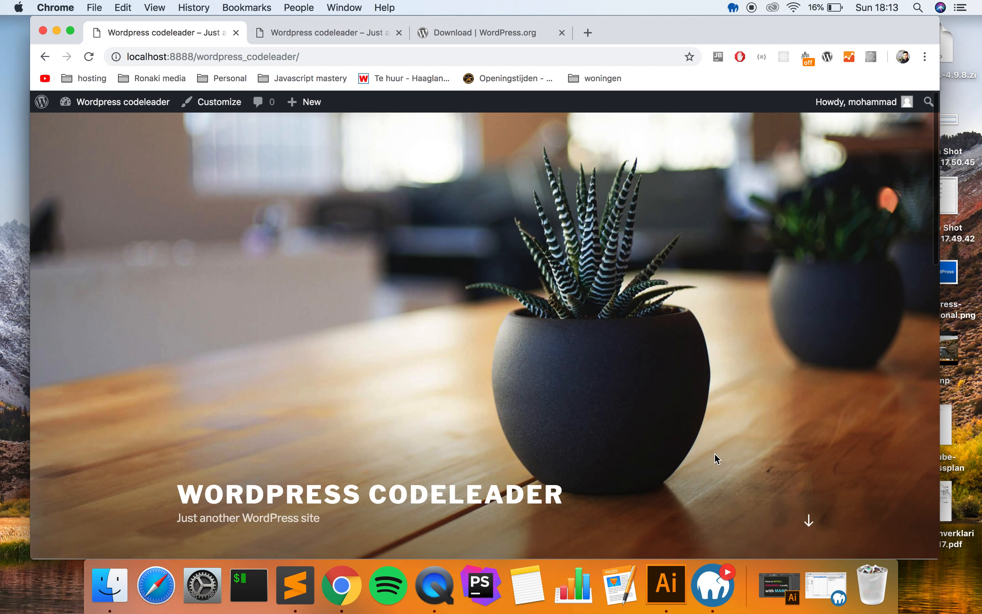